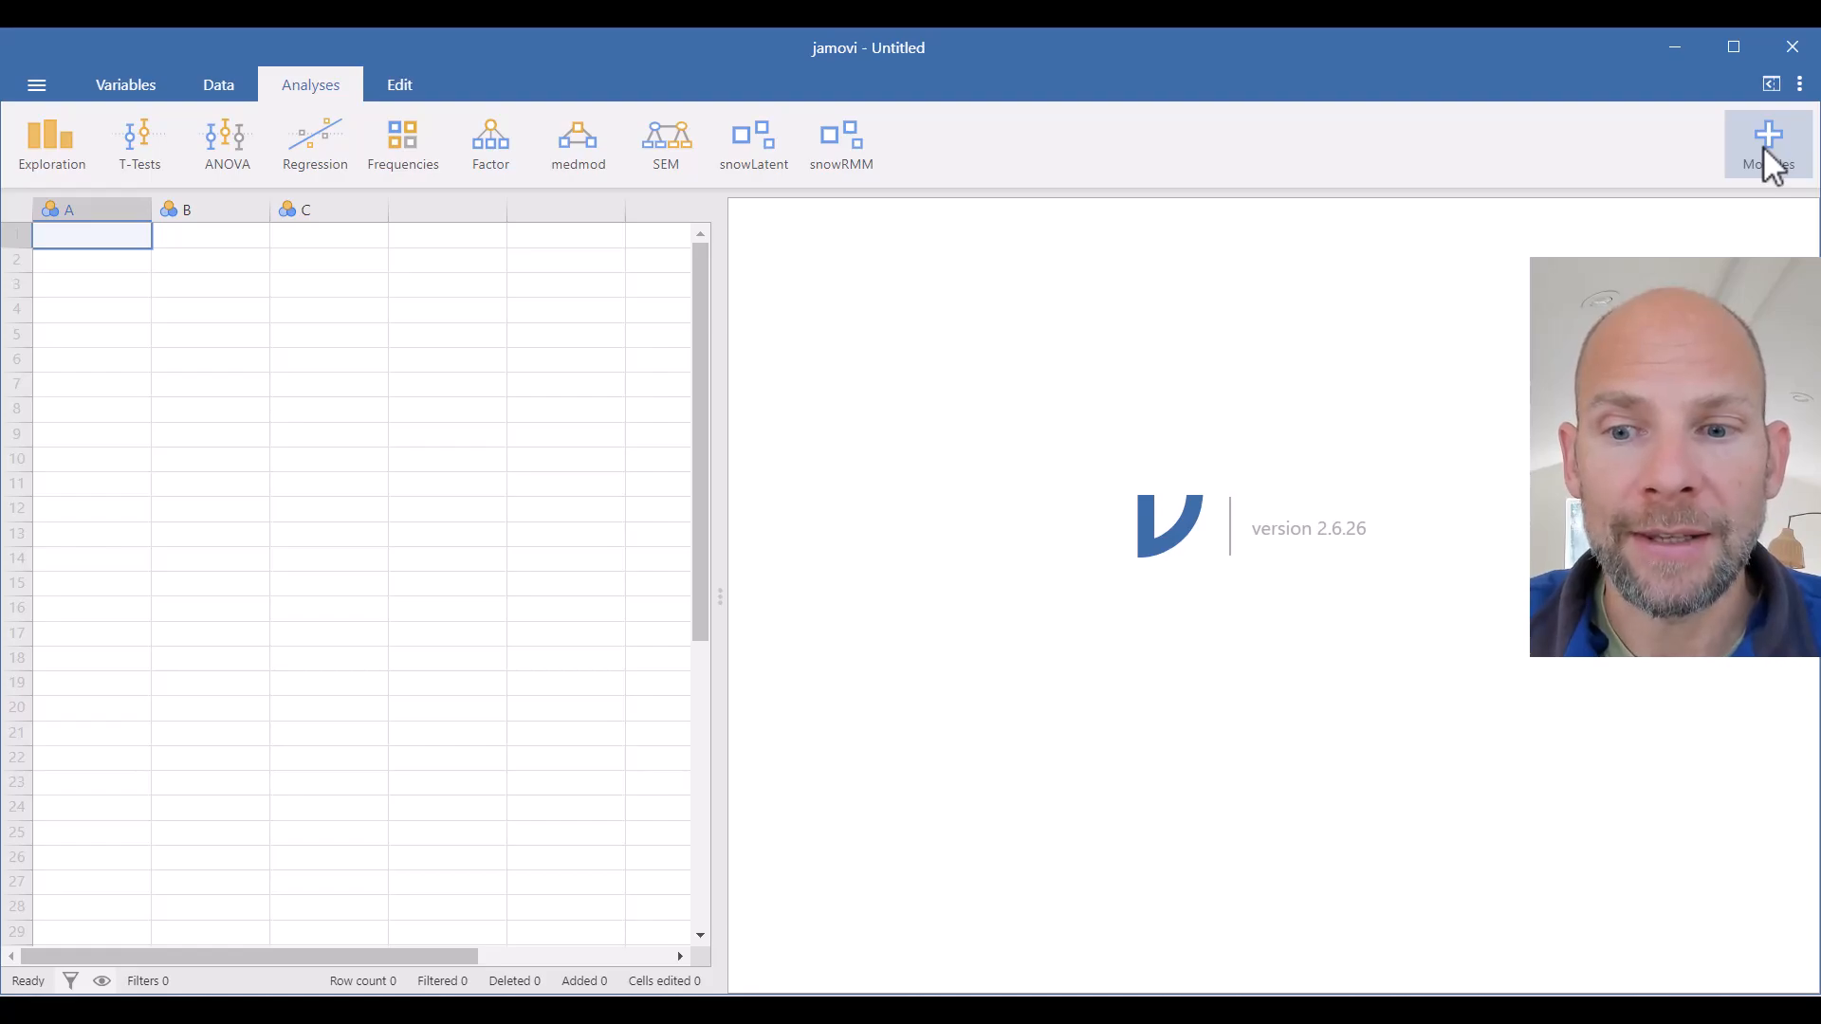
pyautogui.click(1764, 150)
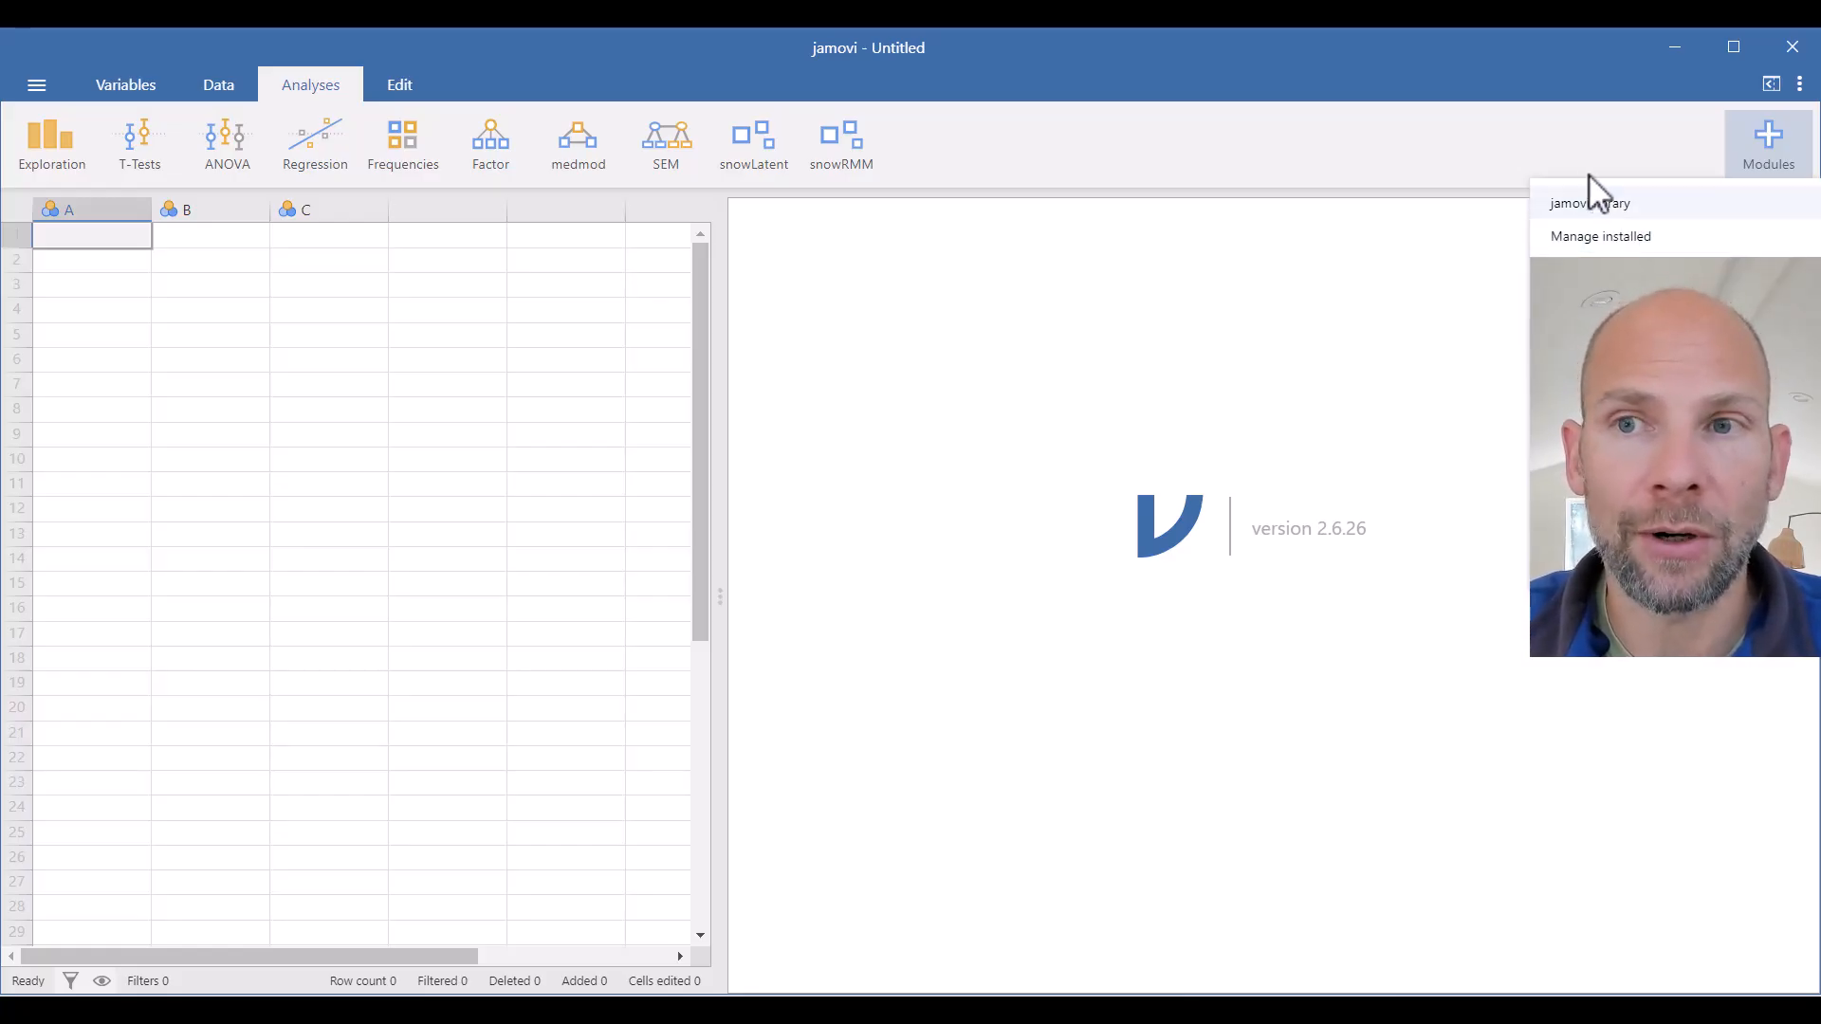
pyautogui.click(1019, 166)
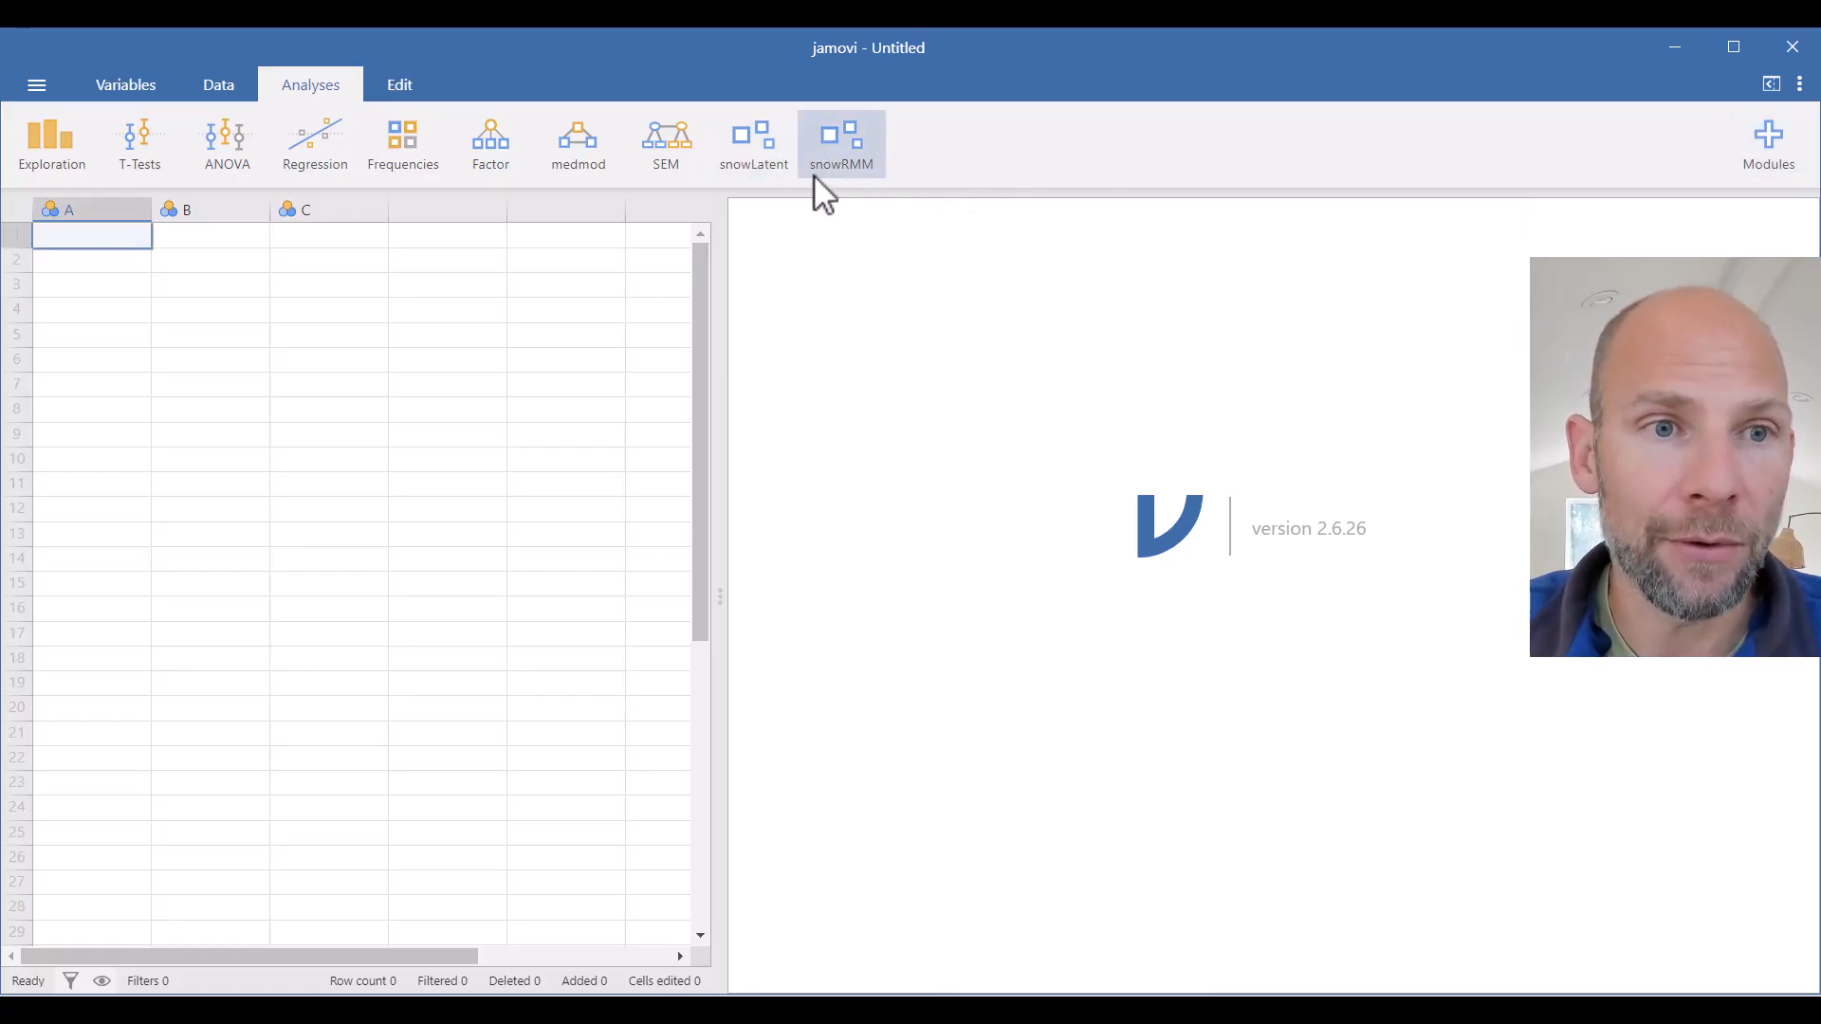
# - Open the Mixed_Rasch.txt data file from the recent files list
pyautogui.click(35, 85)
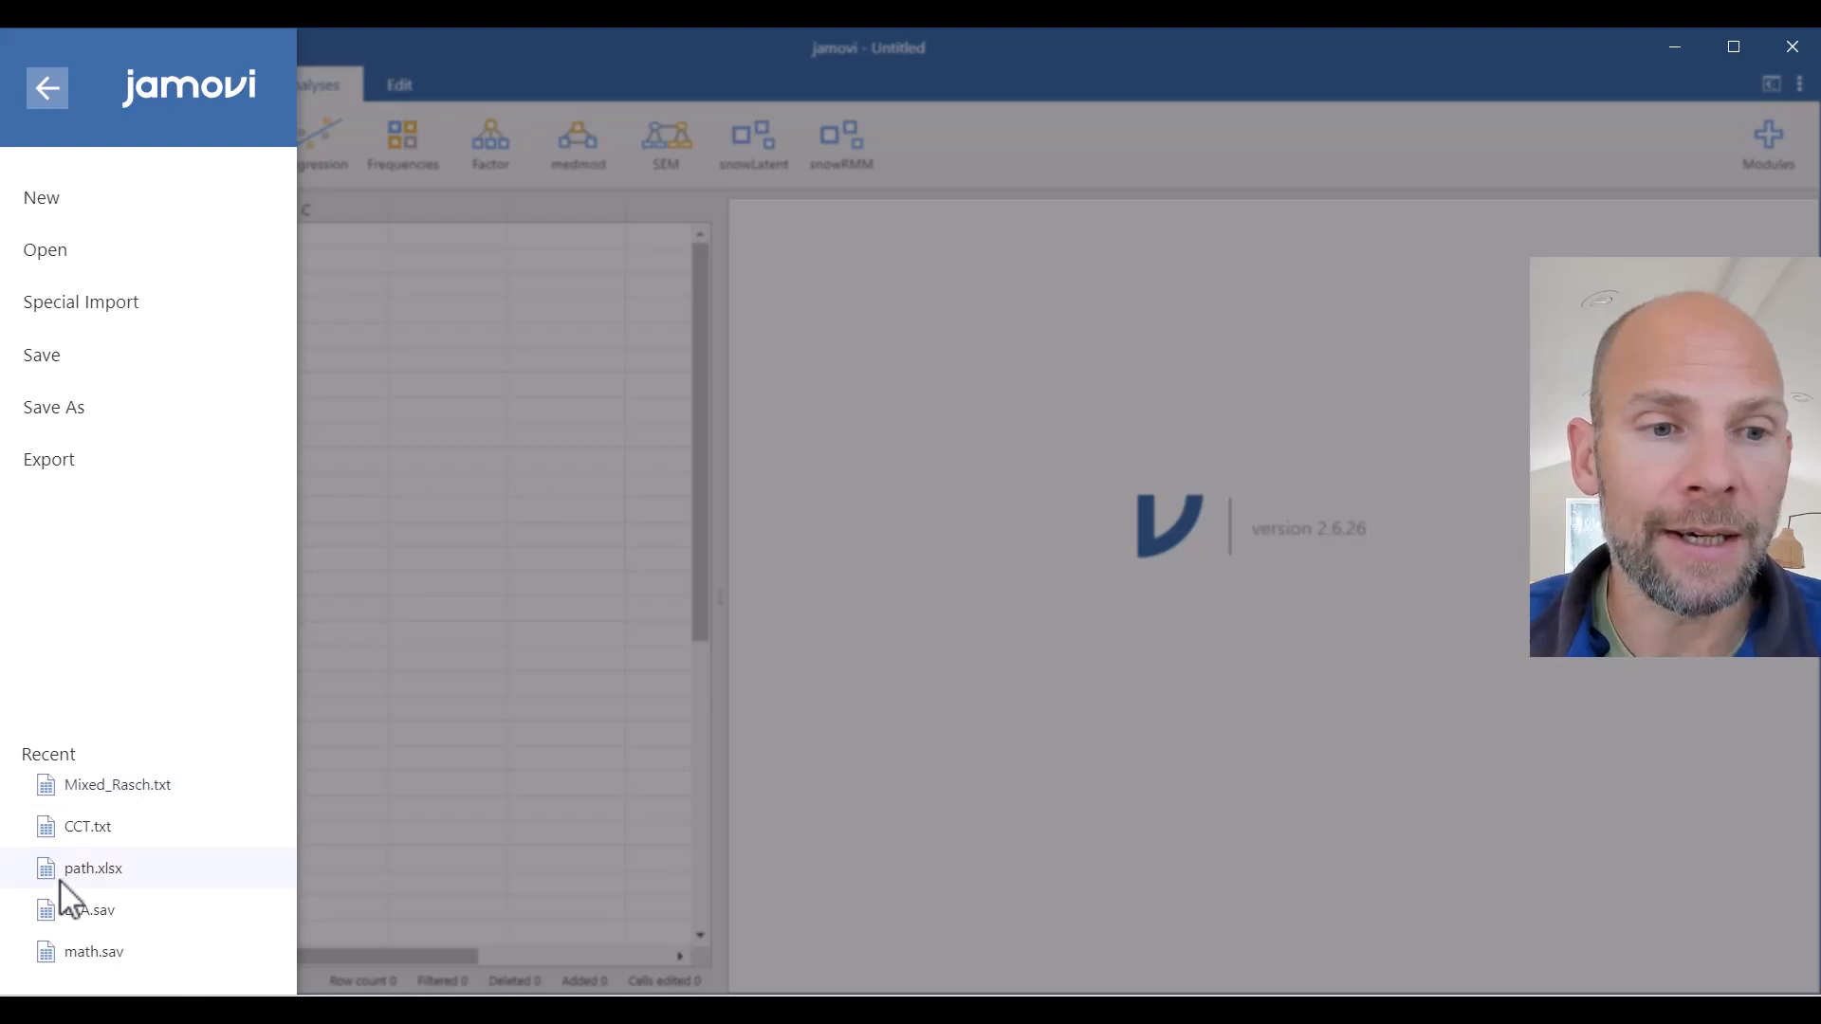
pyautogui.click(50, 262)
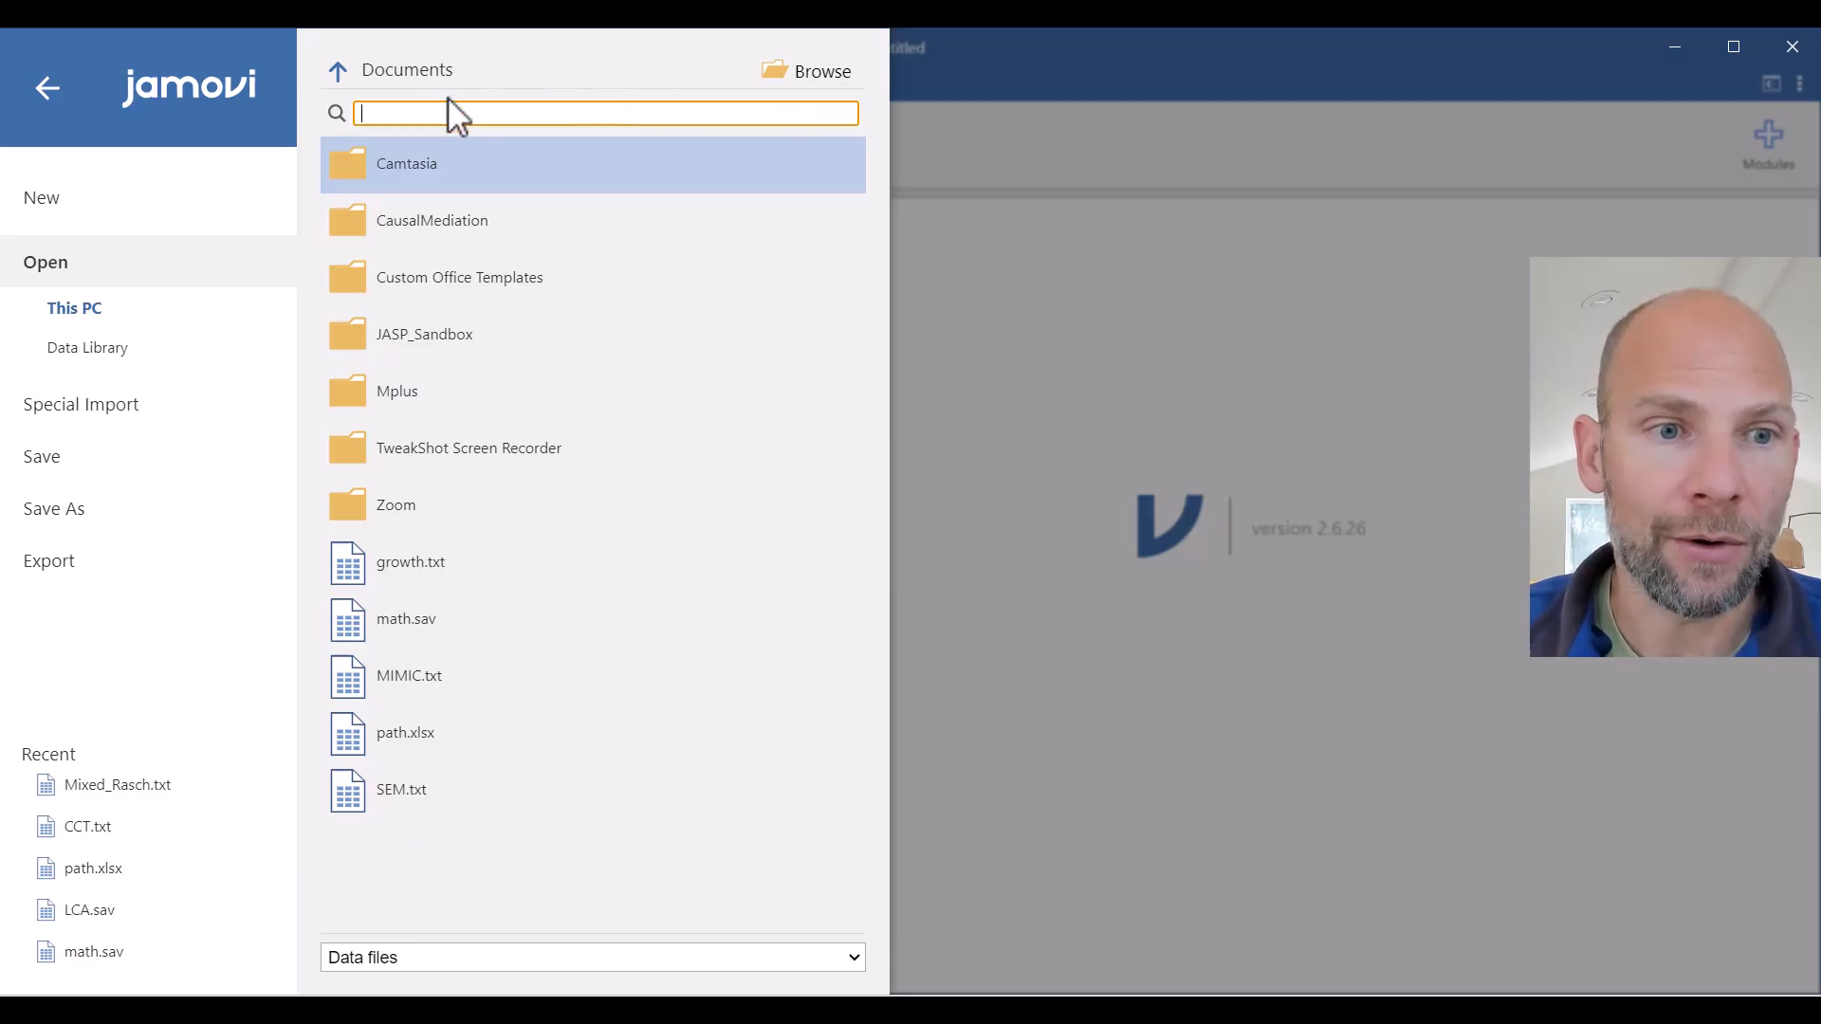
pyautogui.click(97, 788)
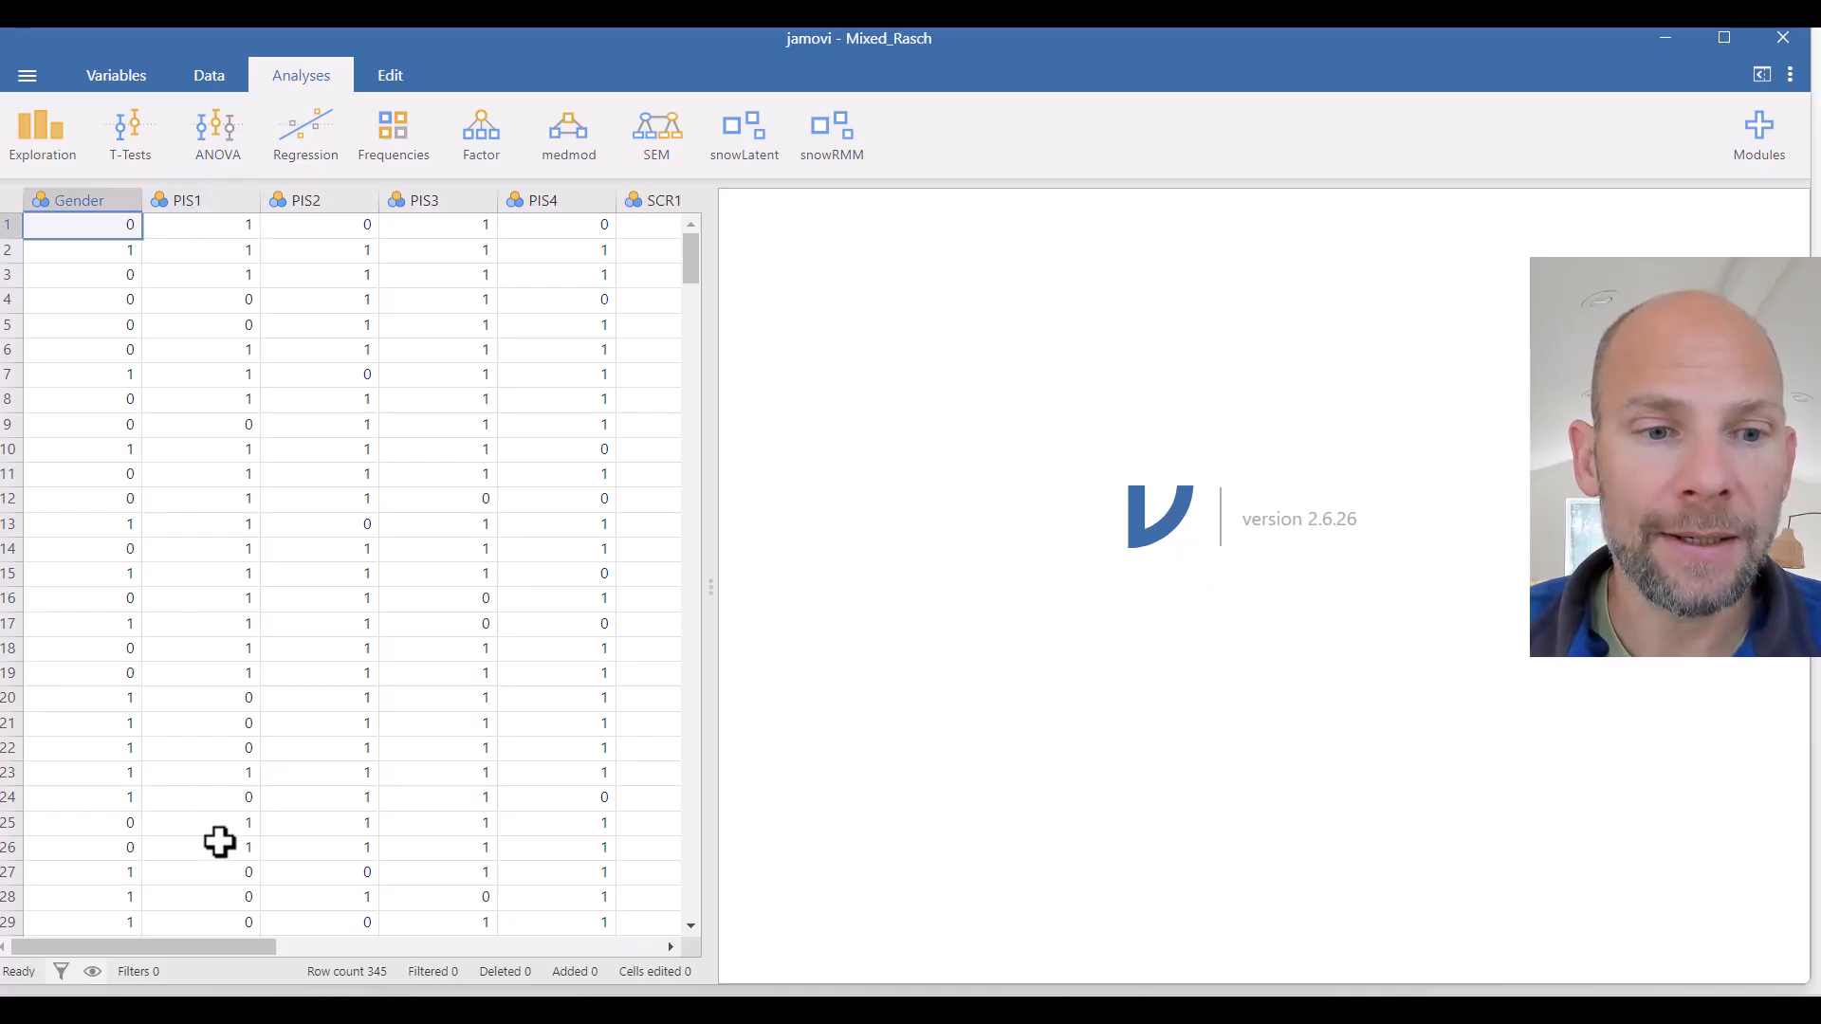
# - Start a Rasch Mixture Model analysis from the snowRMM module
pyautogui.moveTo(210, 944); pyautogui.dragTo(261, 939)
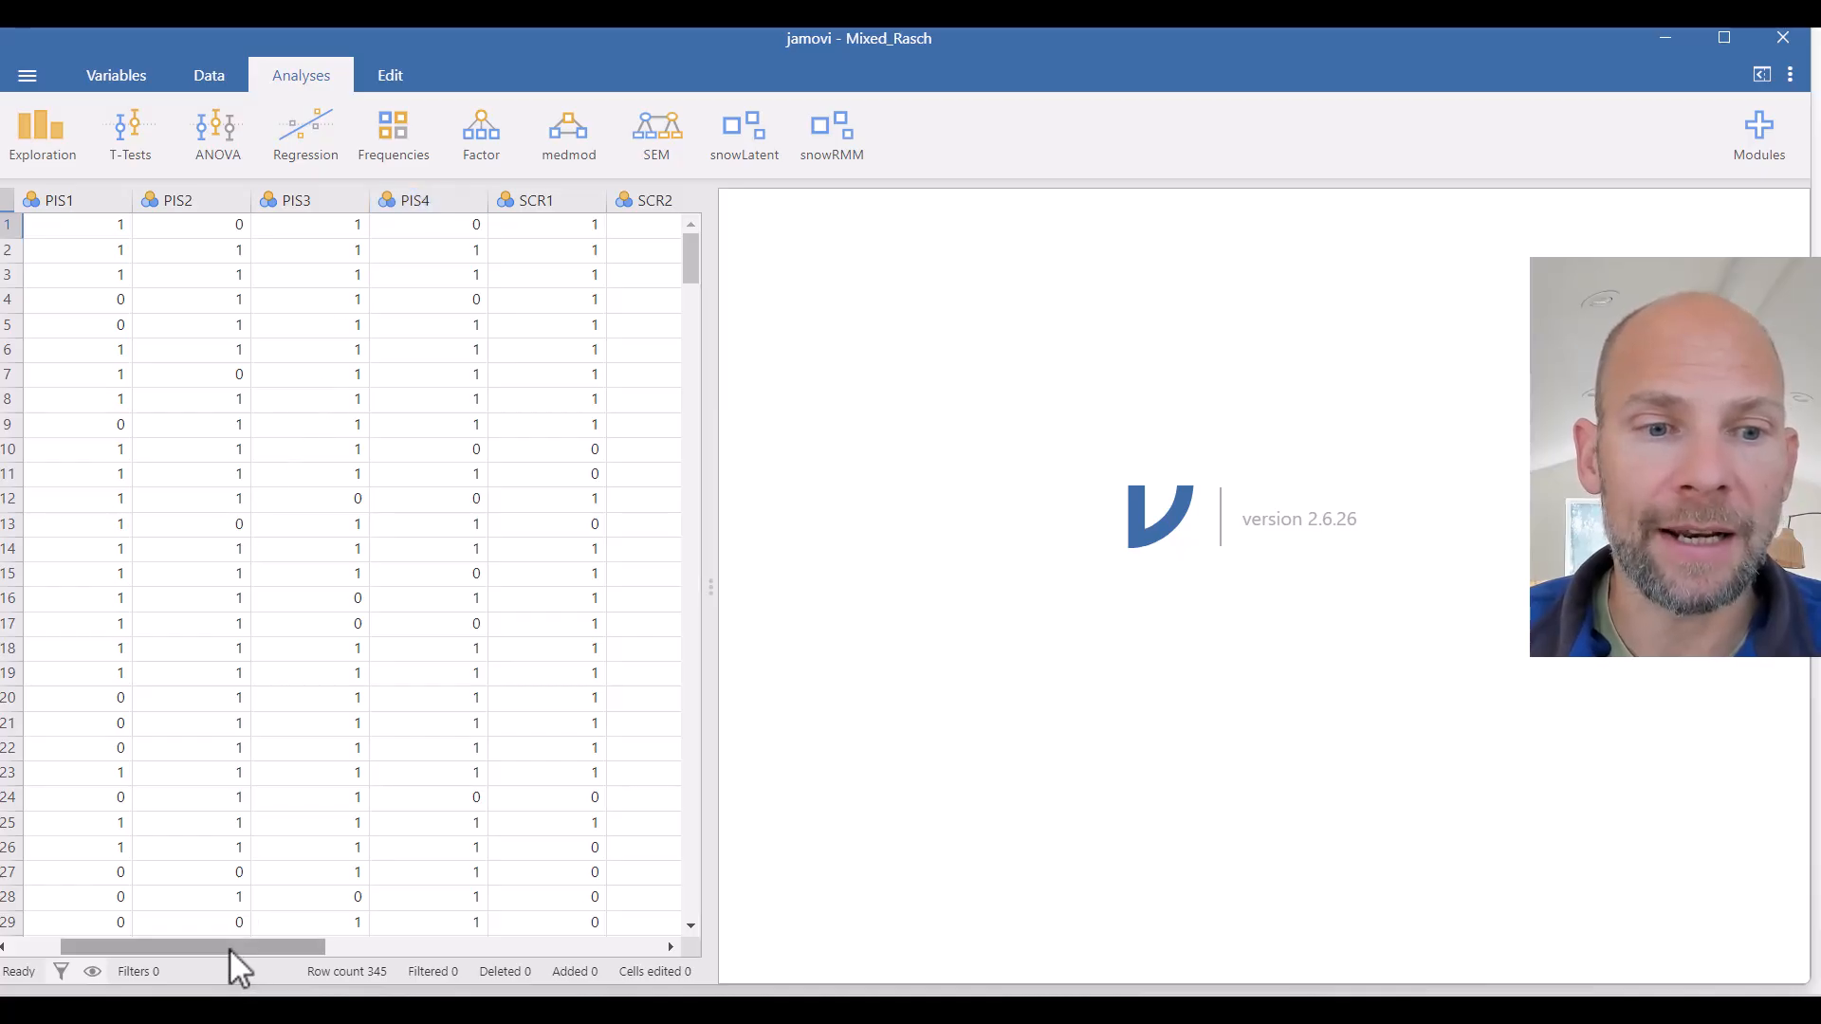
pyautogui.moveTo(230, 946); pyautogui.dragTo(353, 947)
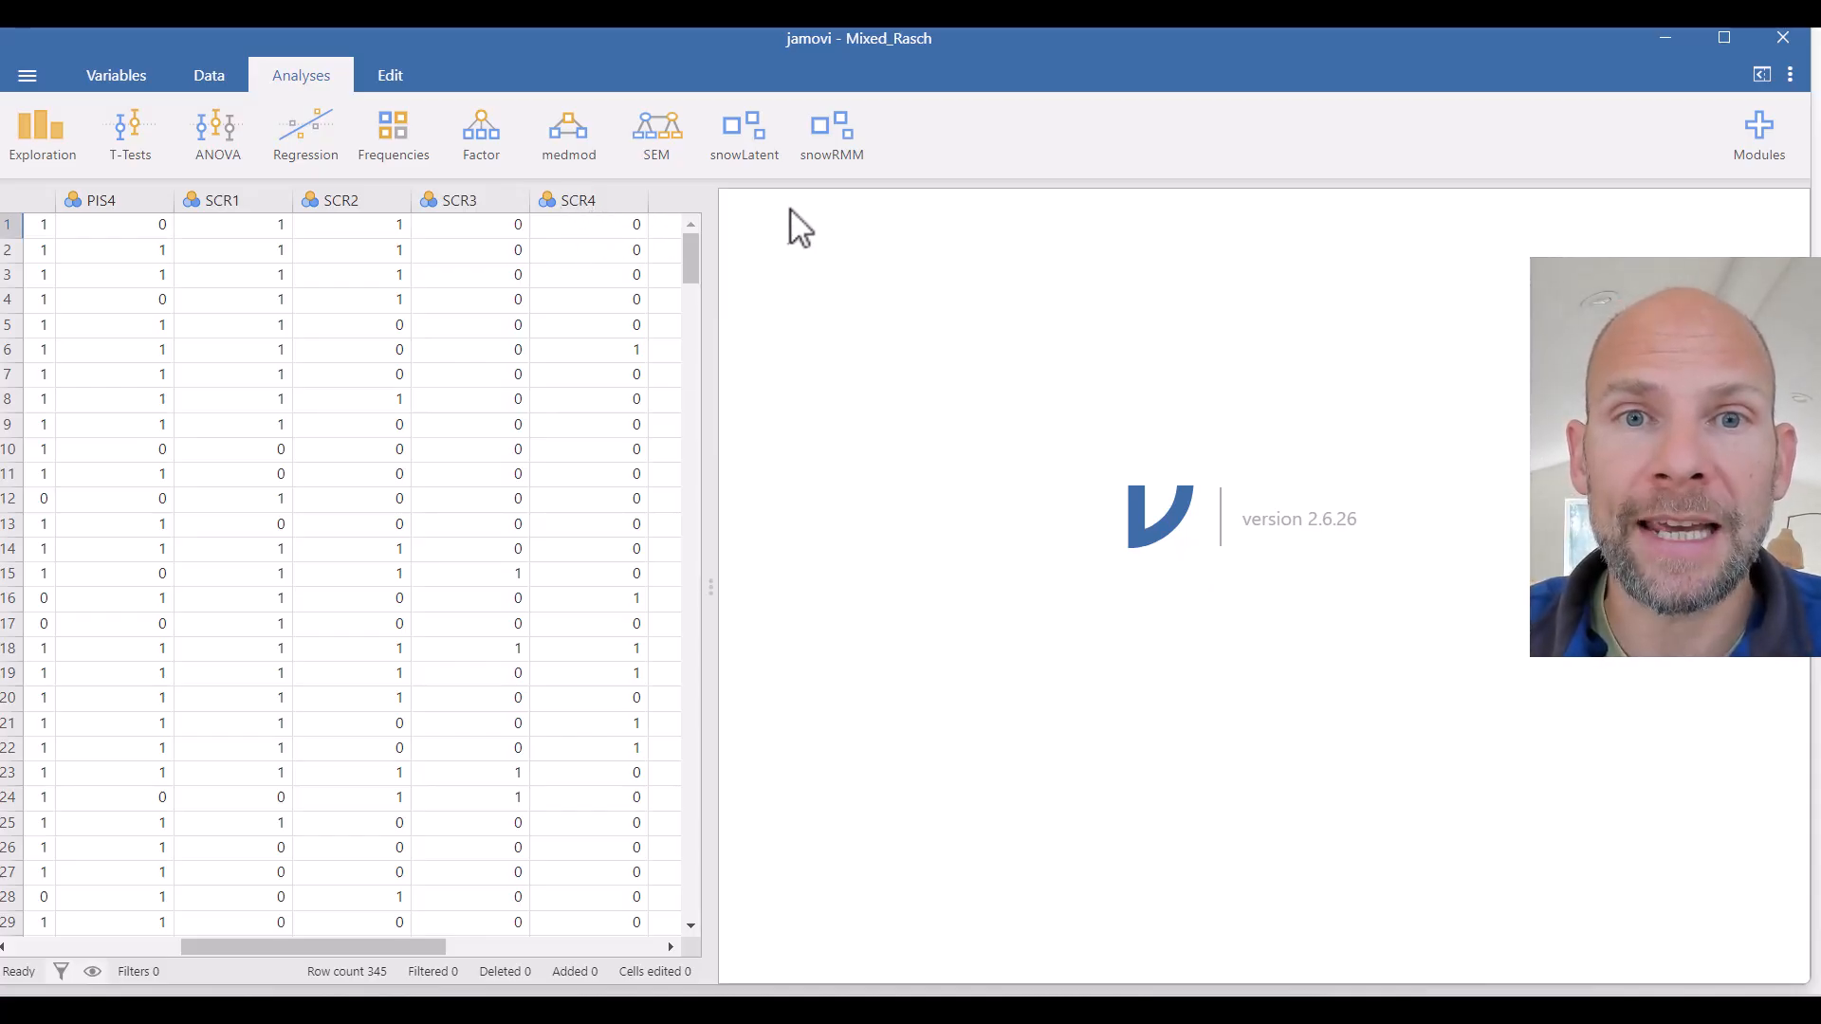
pyautogui.click(827, 157)
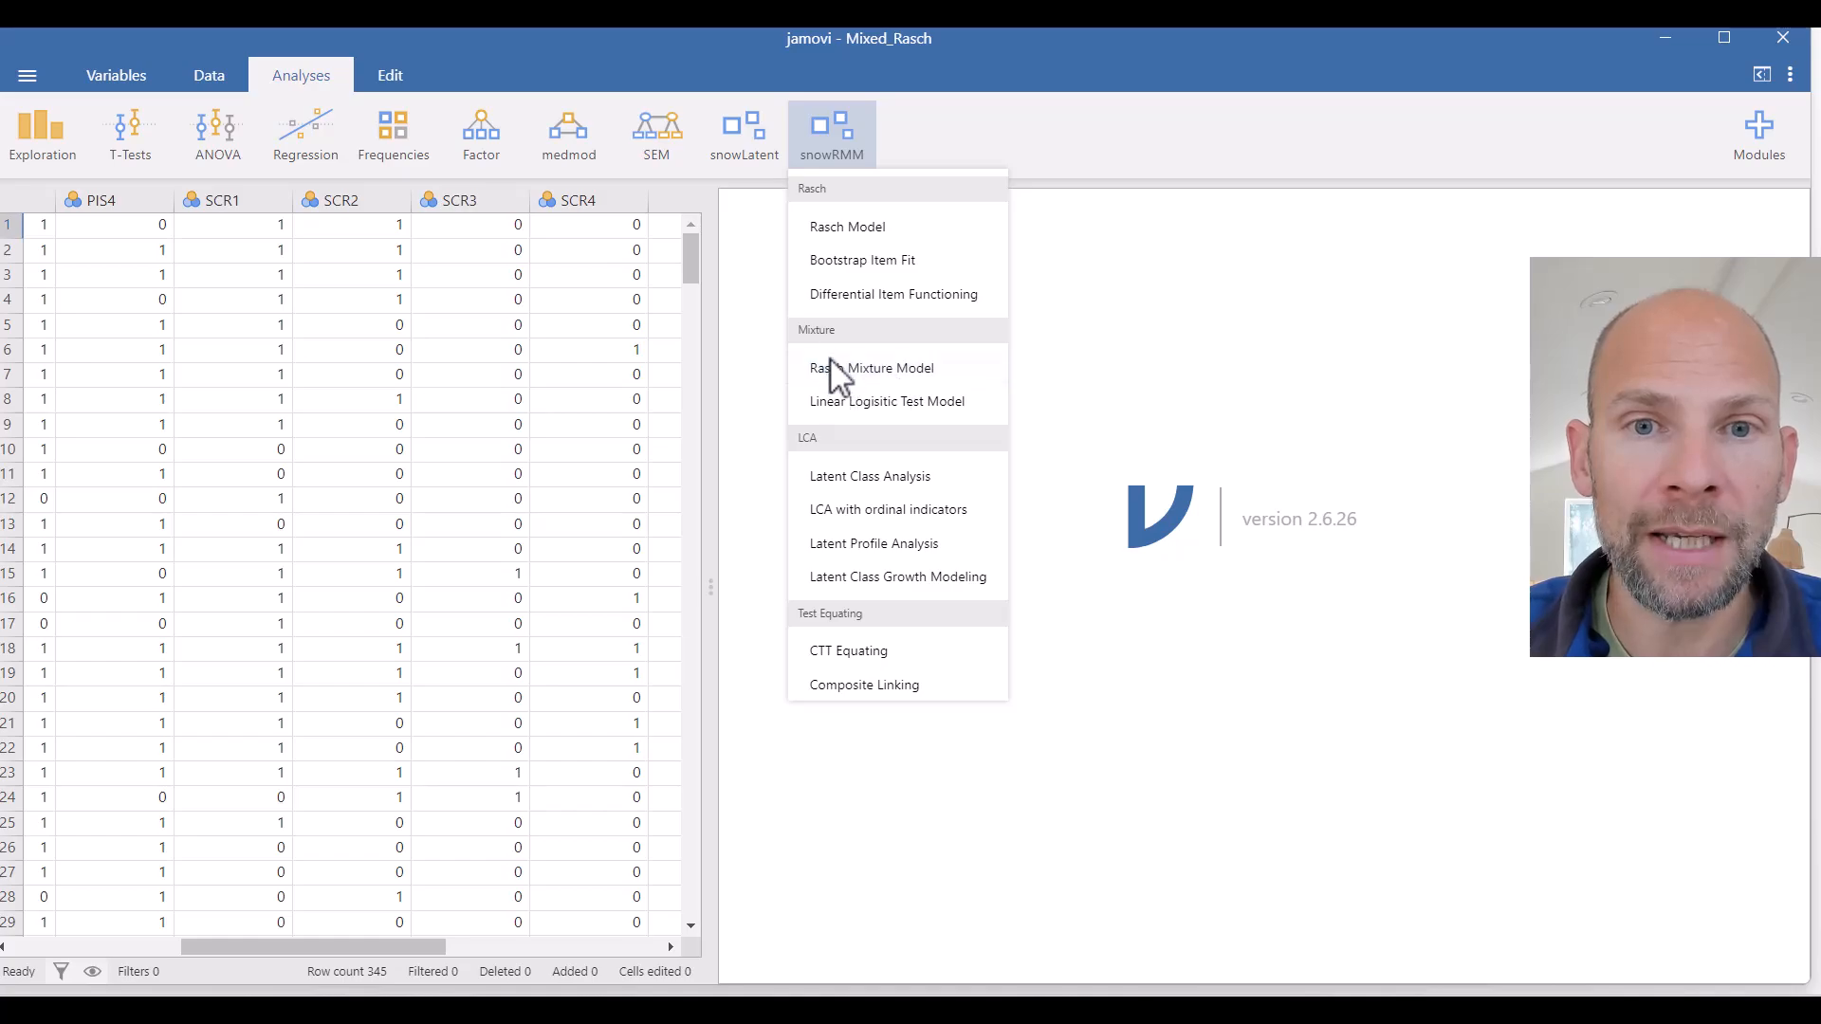
pyautogui.click(940, 371)
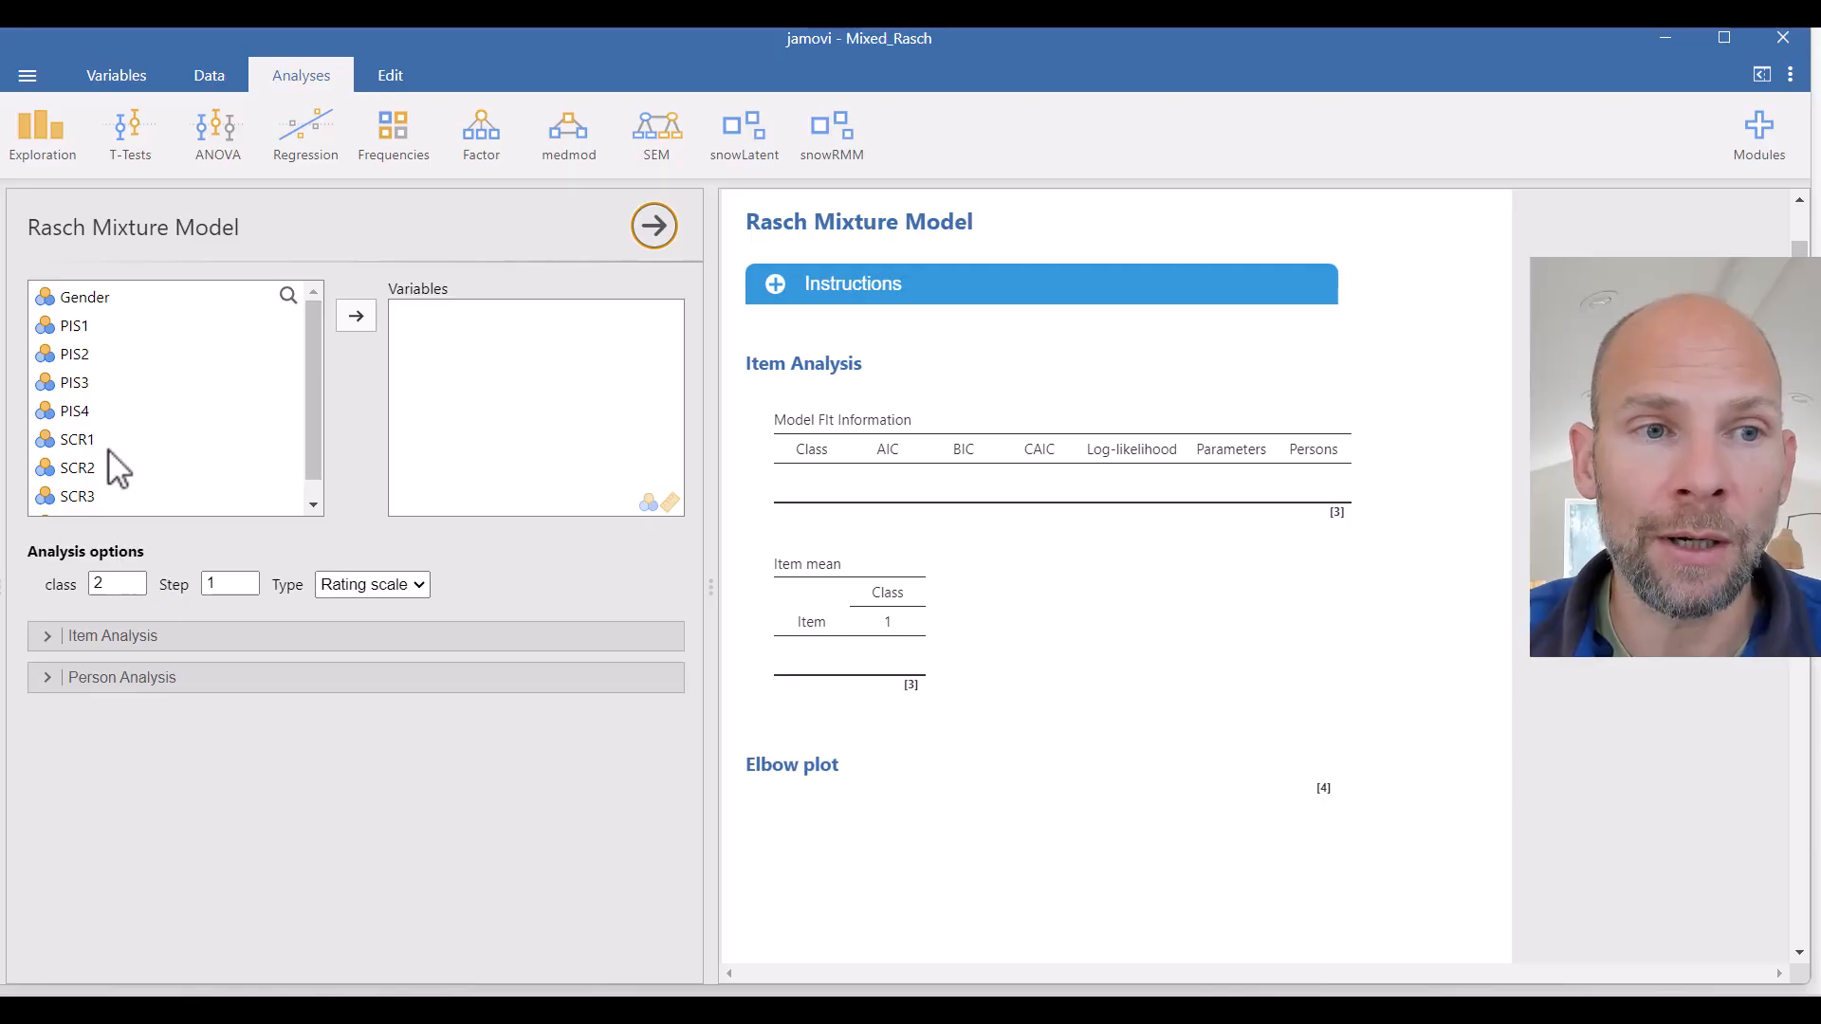
# - Move the items PIS1 through SCR4 into the Variables list
pyautogui.click(87, 326)
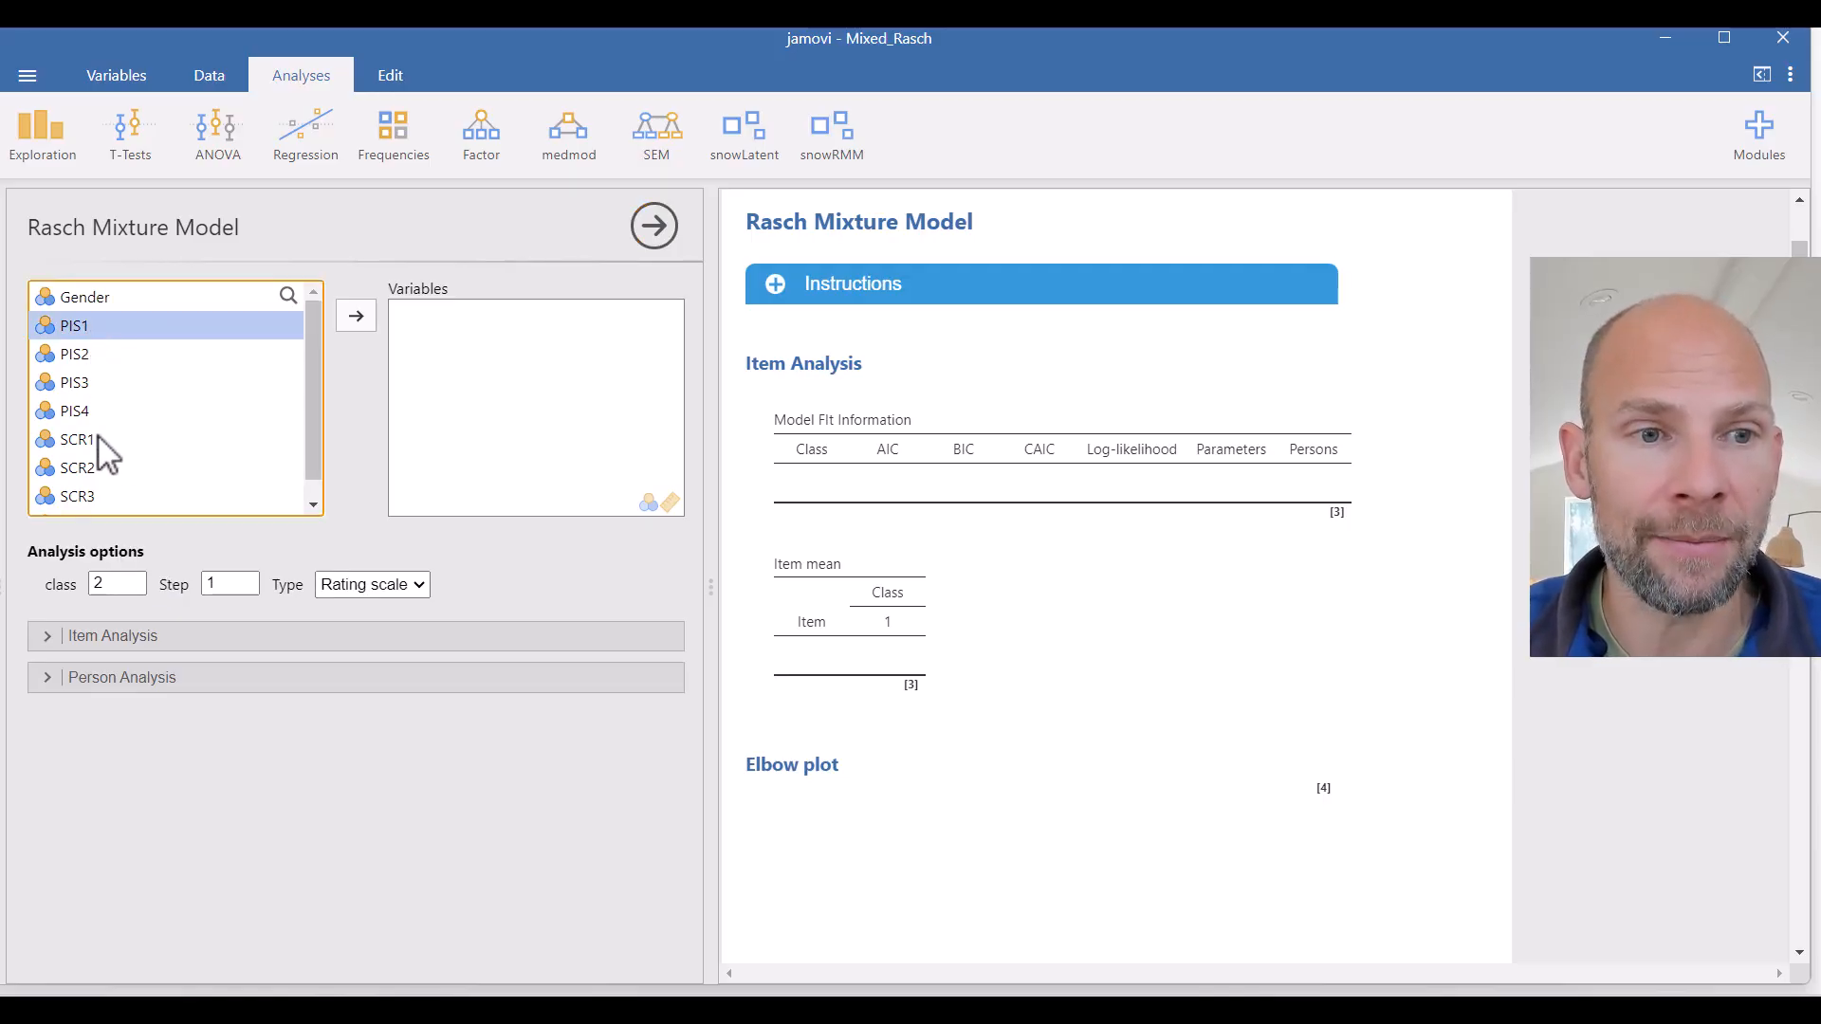
pyautogui.moveTo(309, 439); pyautogui.dragTo(309, 461)
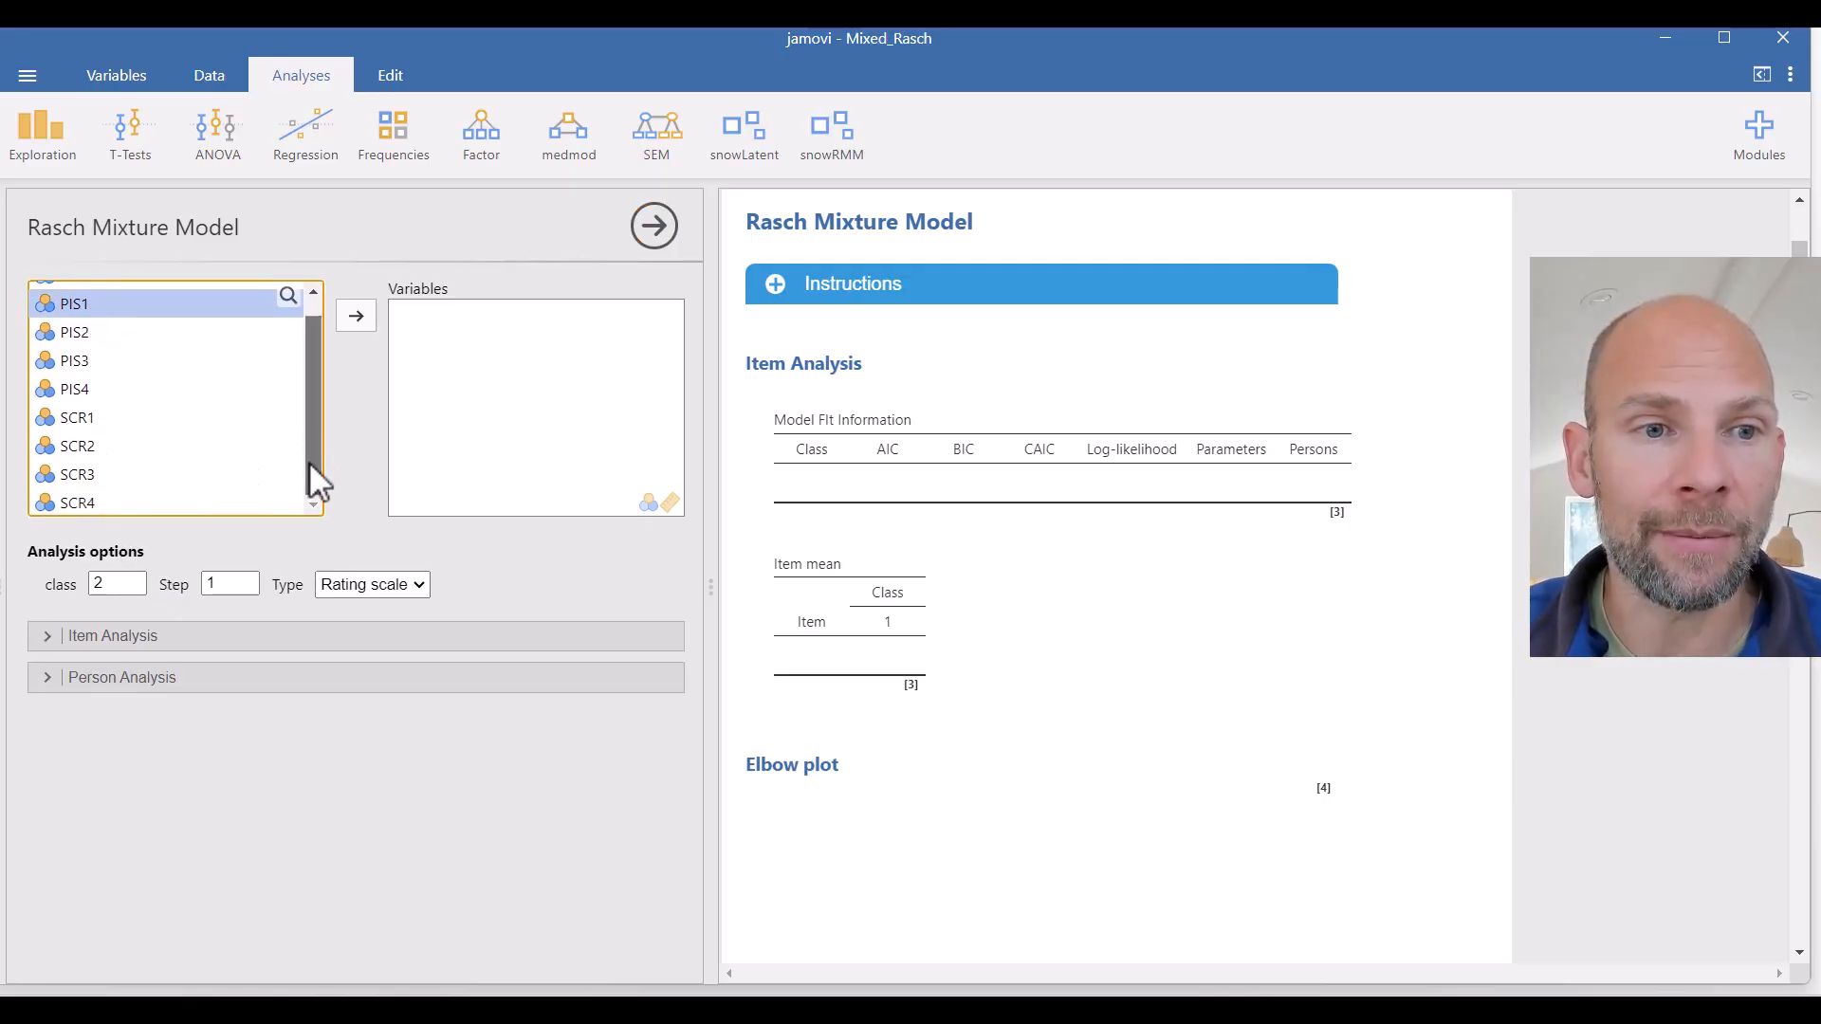
pyautogui.keyDown('shift'); pyautogui.click(70, 501); pyautogui.keyUp('shift')
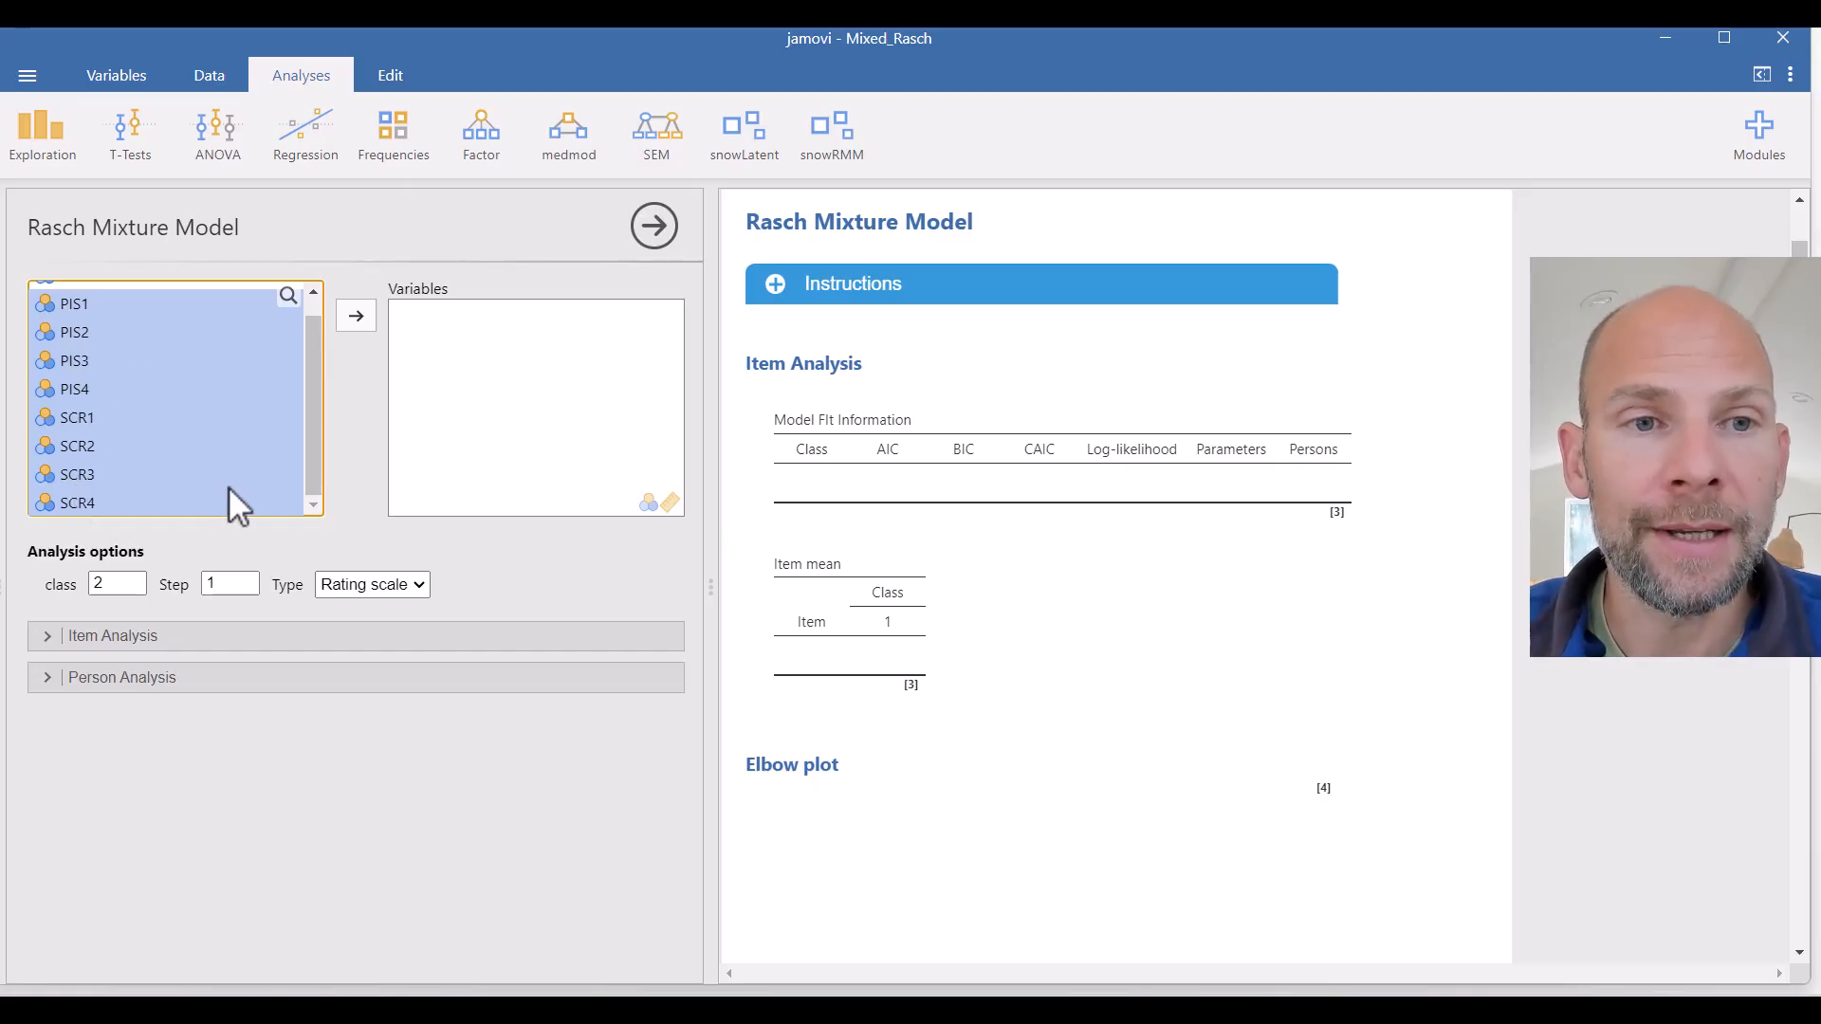
pyautogui.click(357, 315)
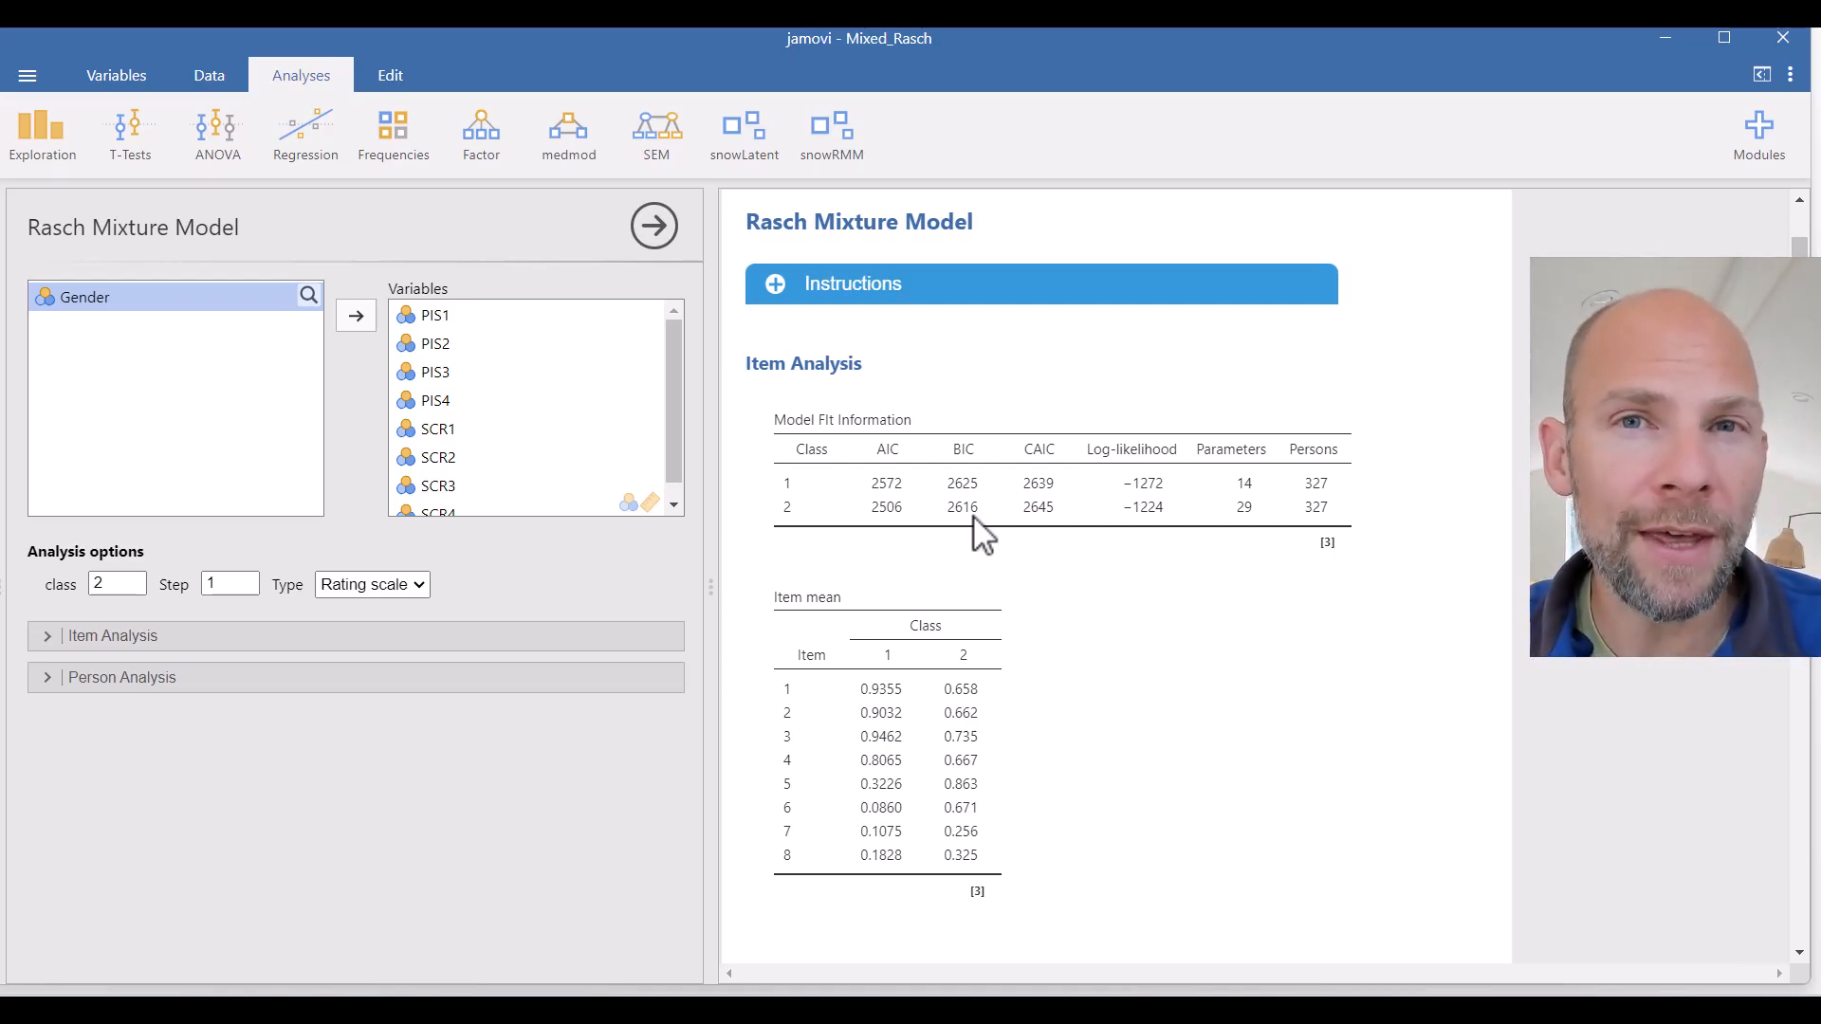
# - Set the number of classes to 3
pyautogui.click(124, 586)
pyautogui.moveTo(124, 587); pyautogui.dragTo(112, 583)
pyautogui.write('3')
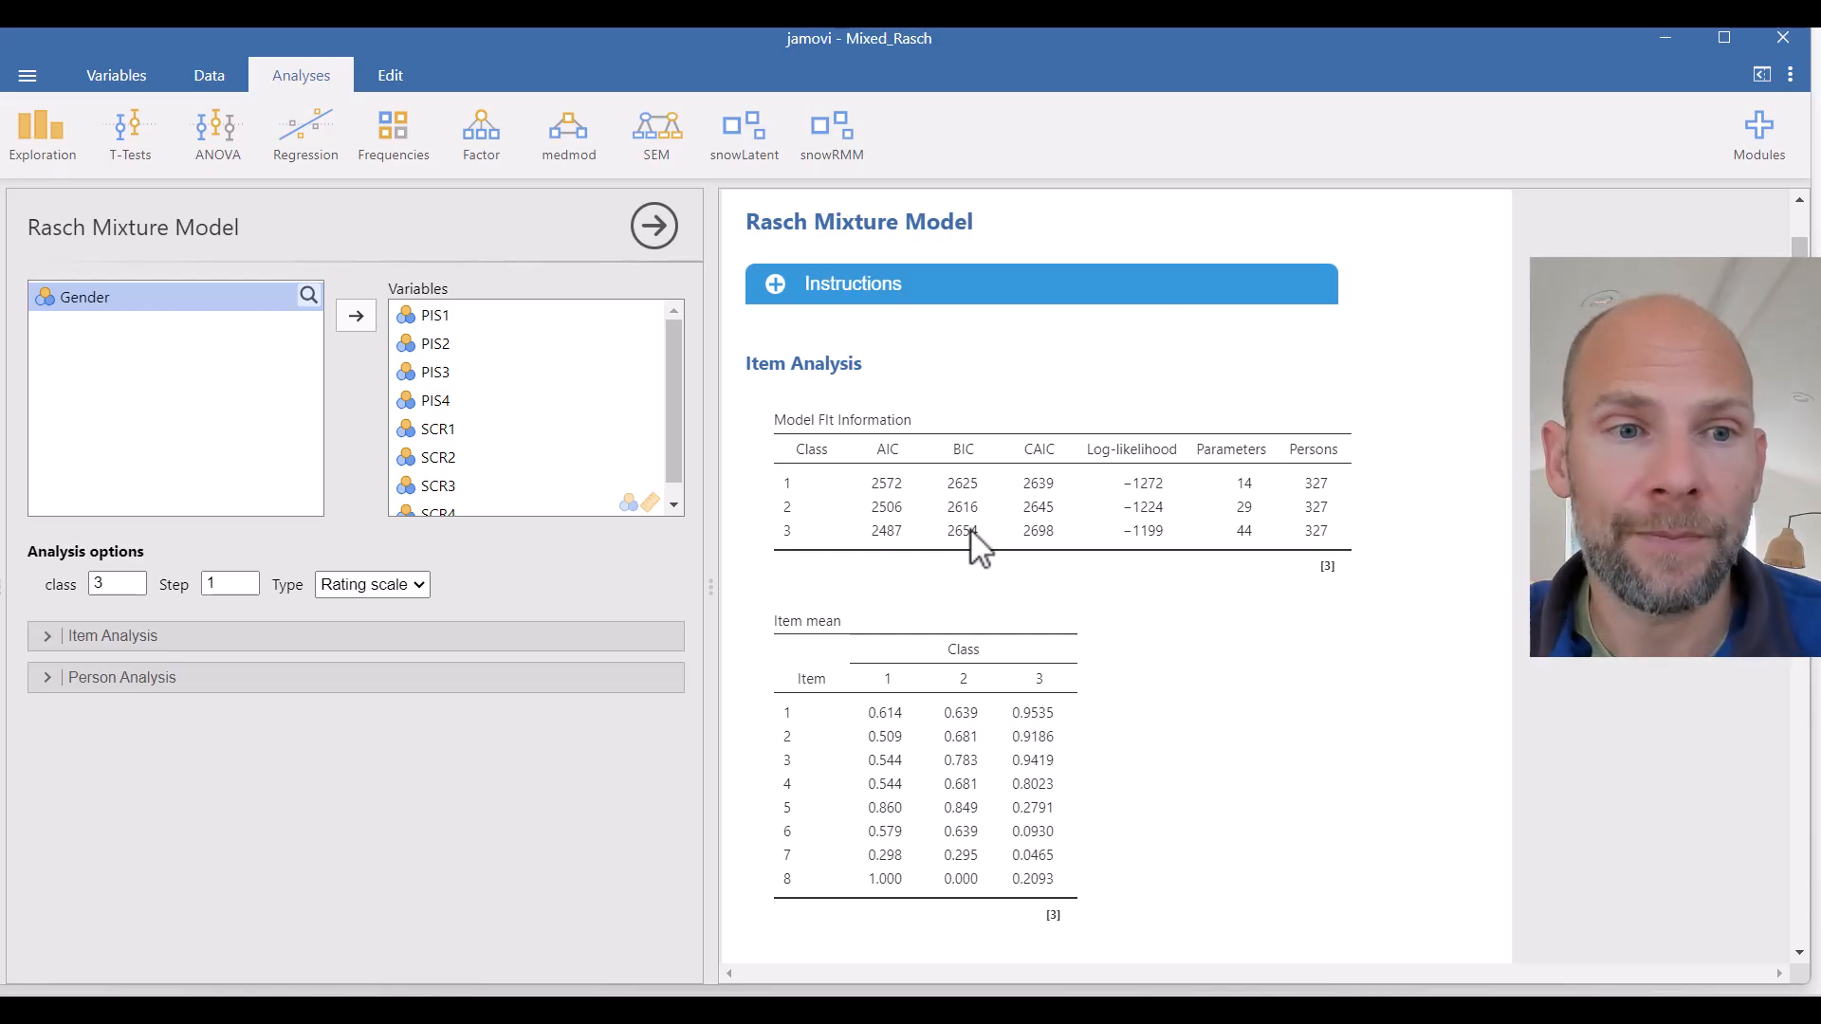
# - Set the number of classes back to 2
pyautogui.moveTo(114, 584); pyautogui.dragTo(82, 585)
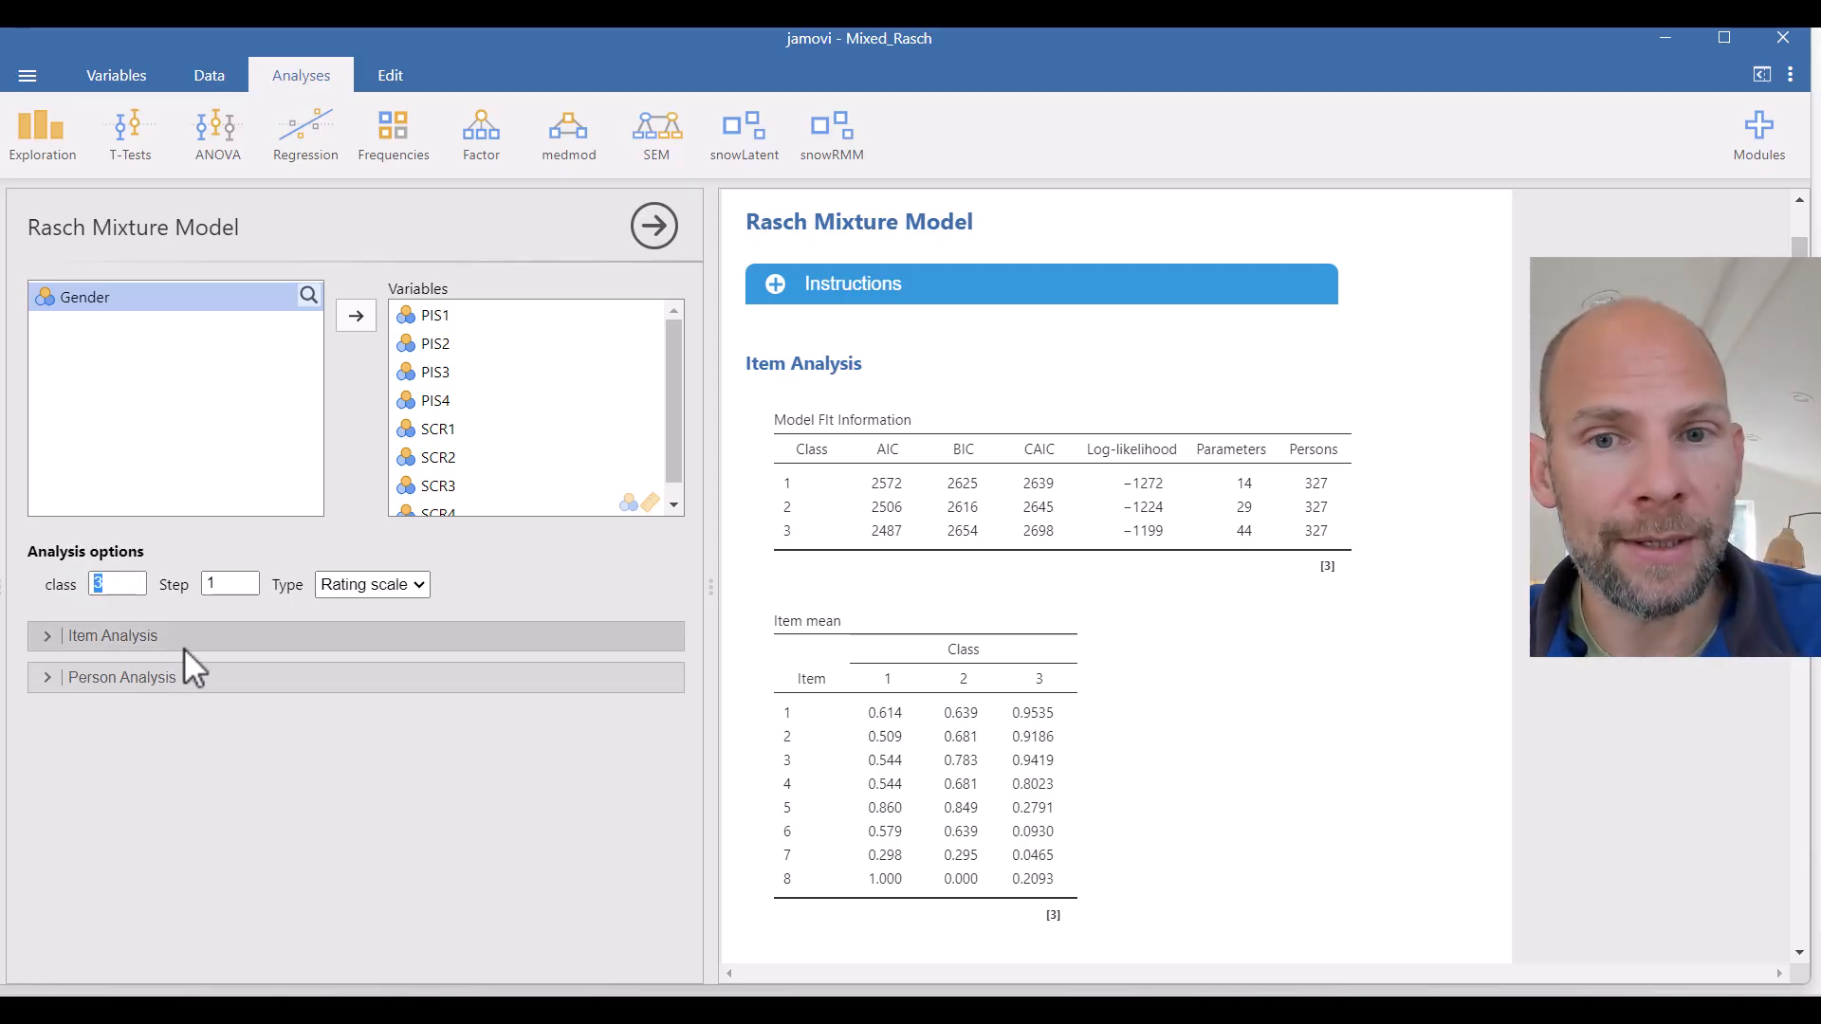
pyautogui.write('2')
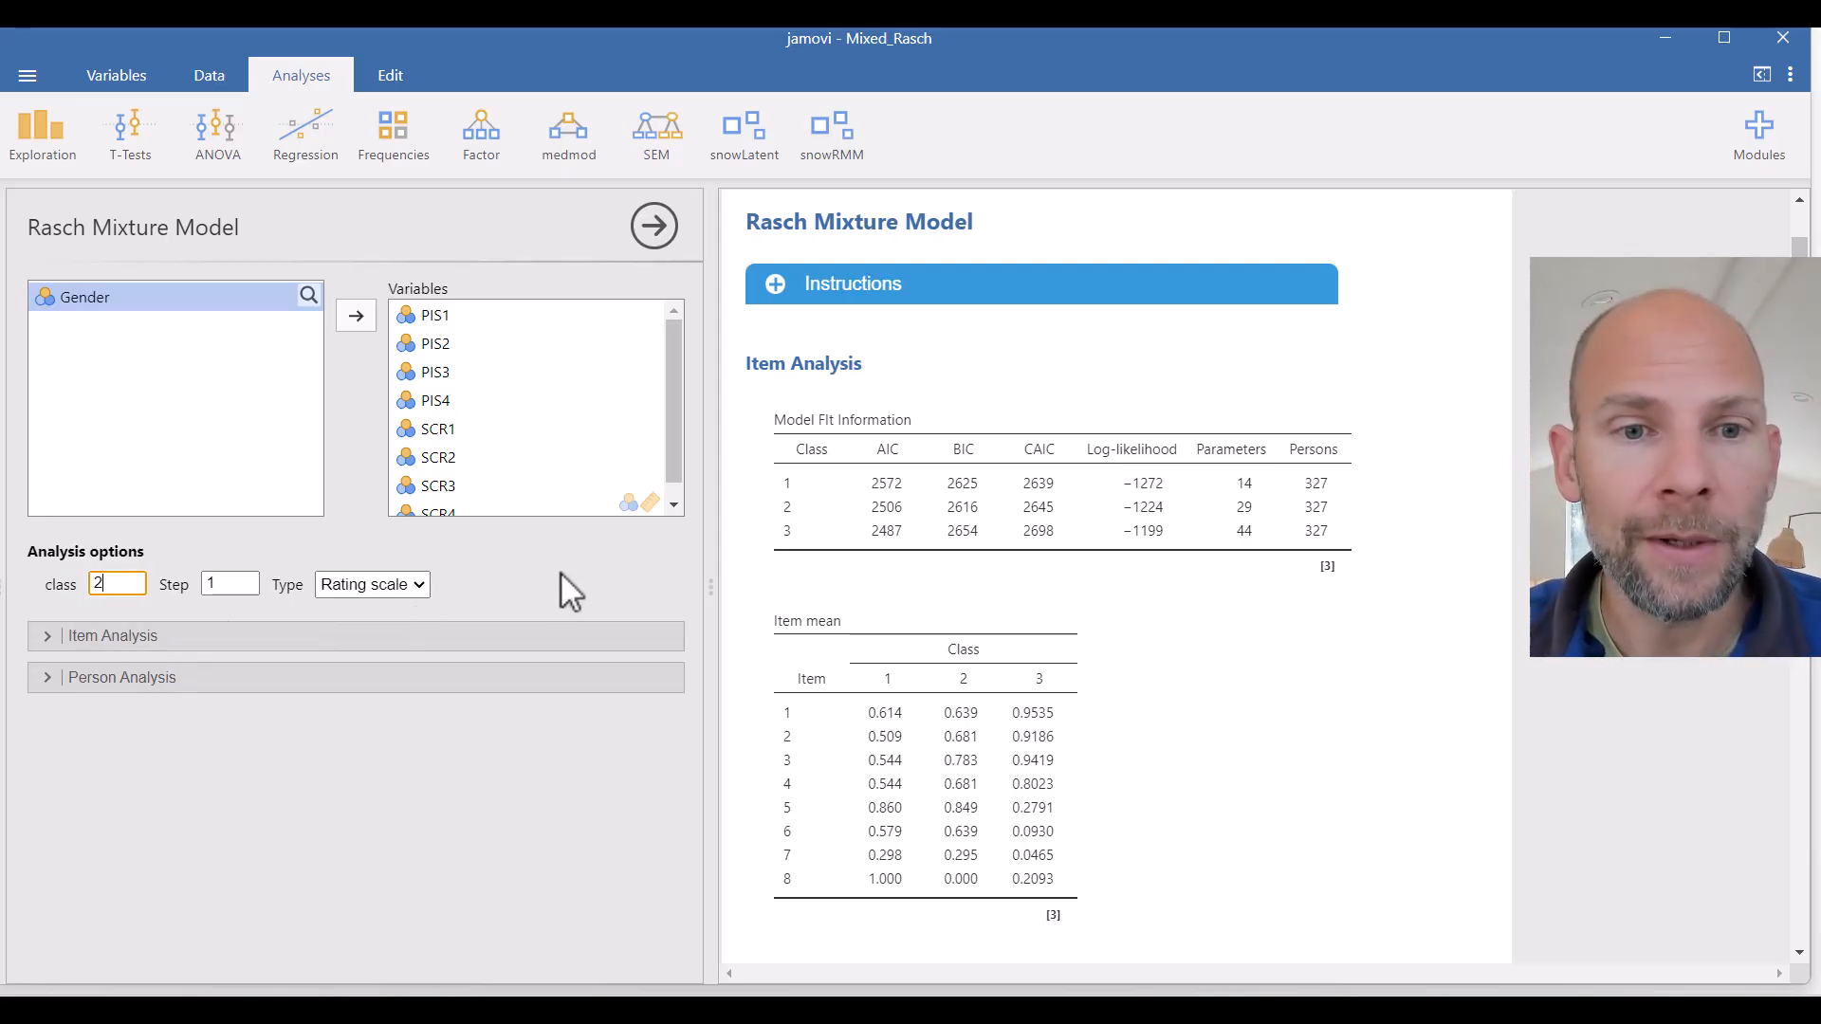
pyautogui.press('Return')
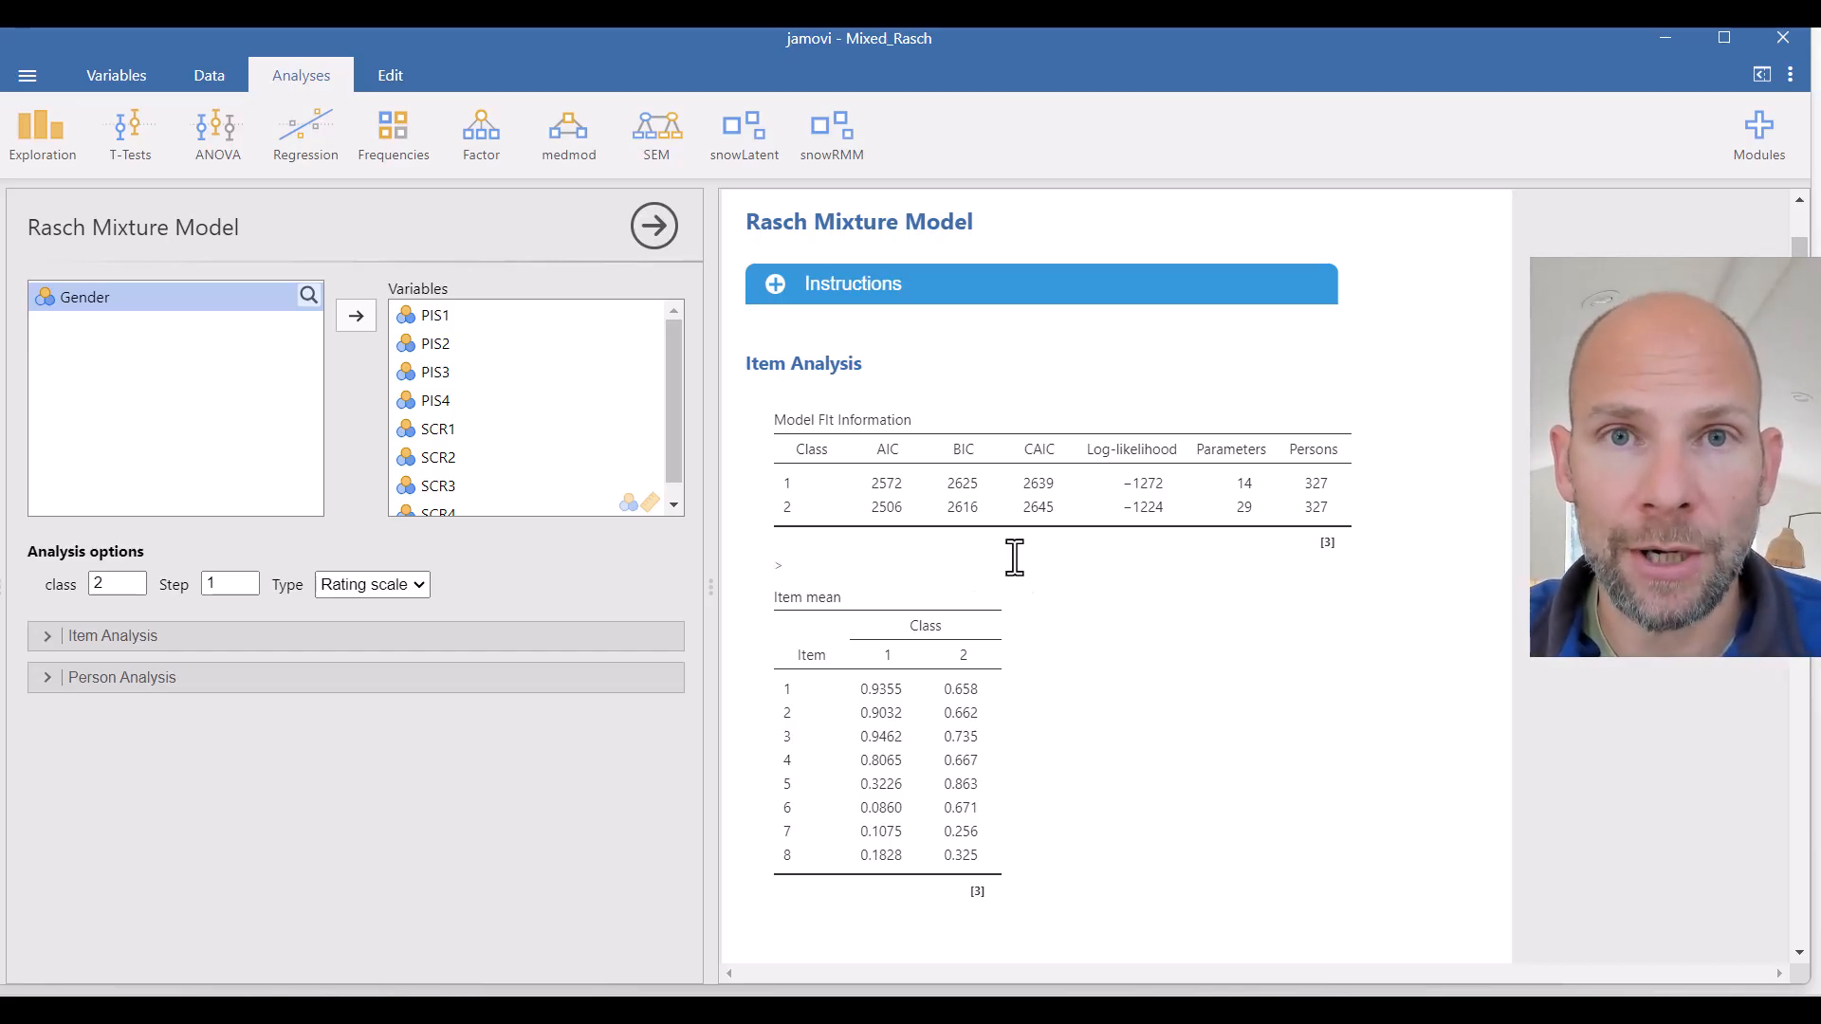
# - Expand the Item Analysis options and enable the Measure table
pyautogui.scroll(-3, 1035, 567)
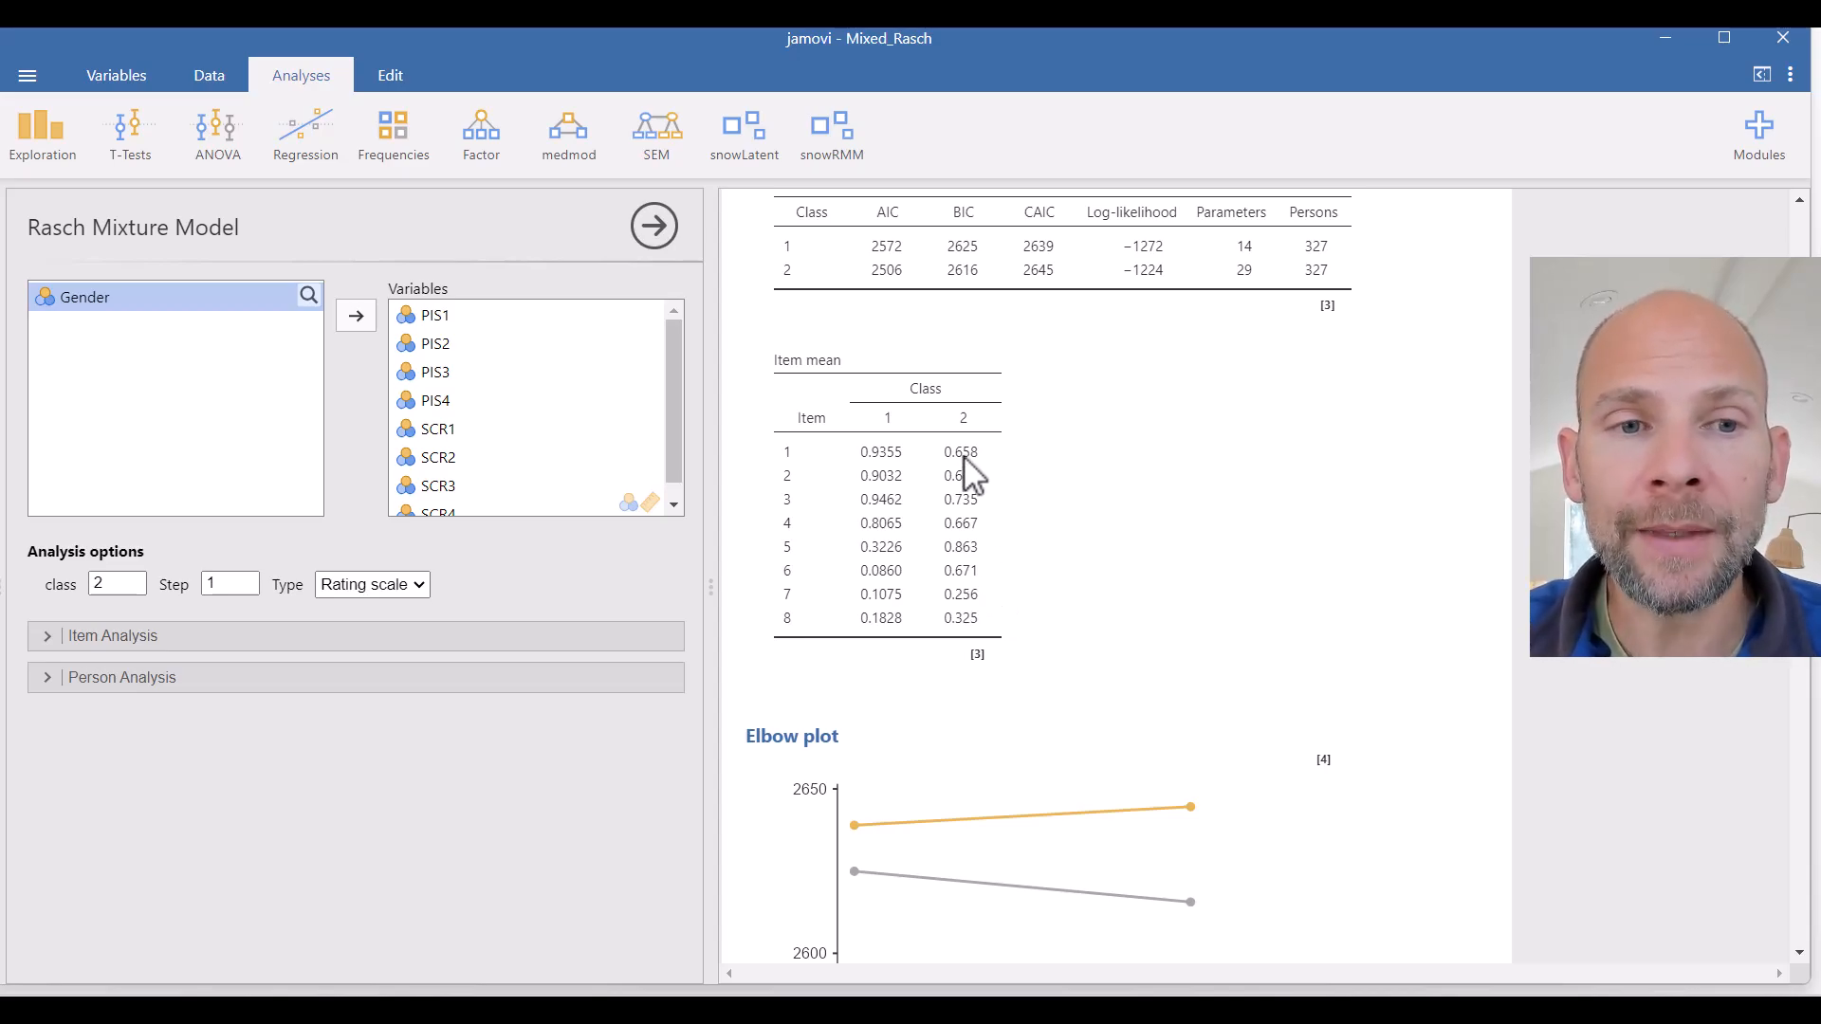
pyautogui.scroll(-5, 976, 555)
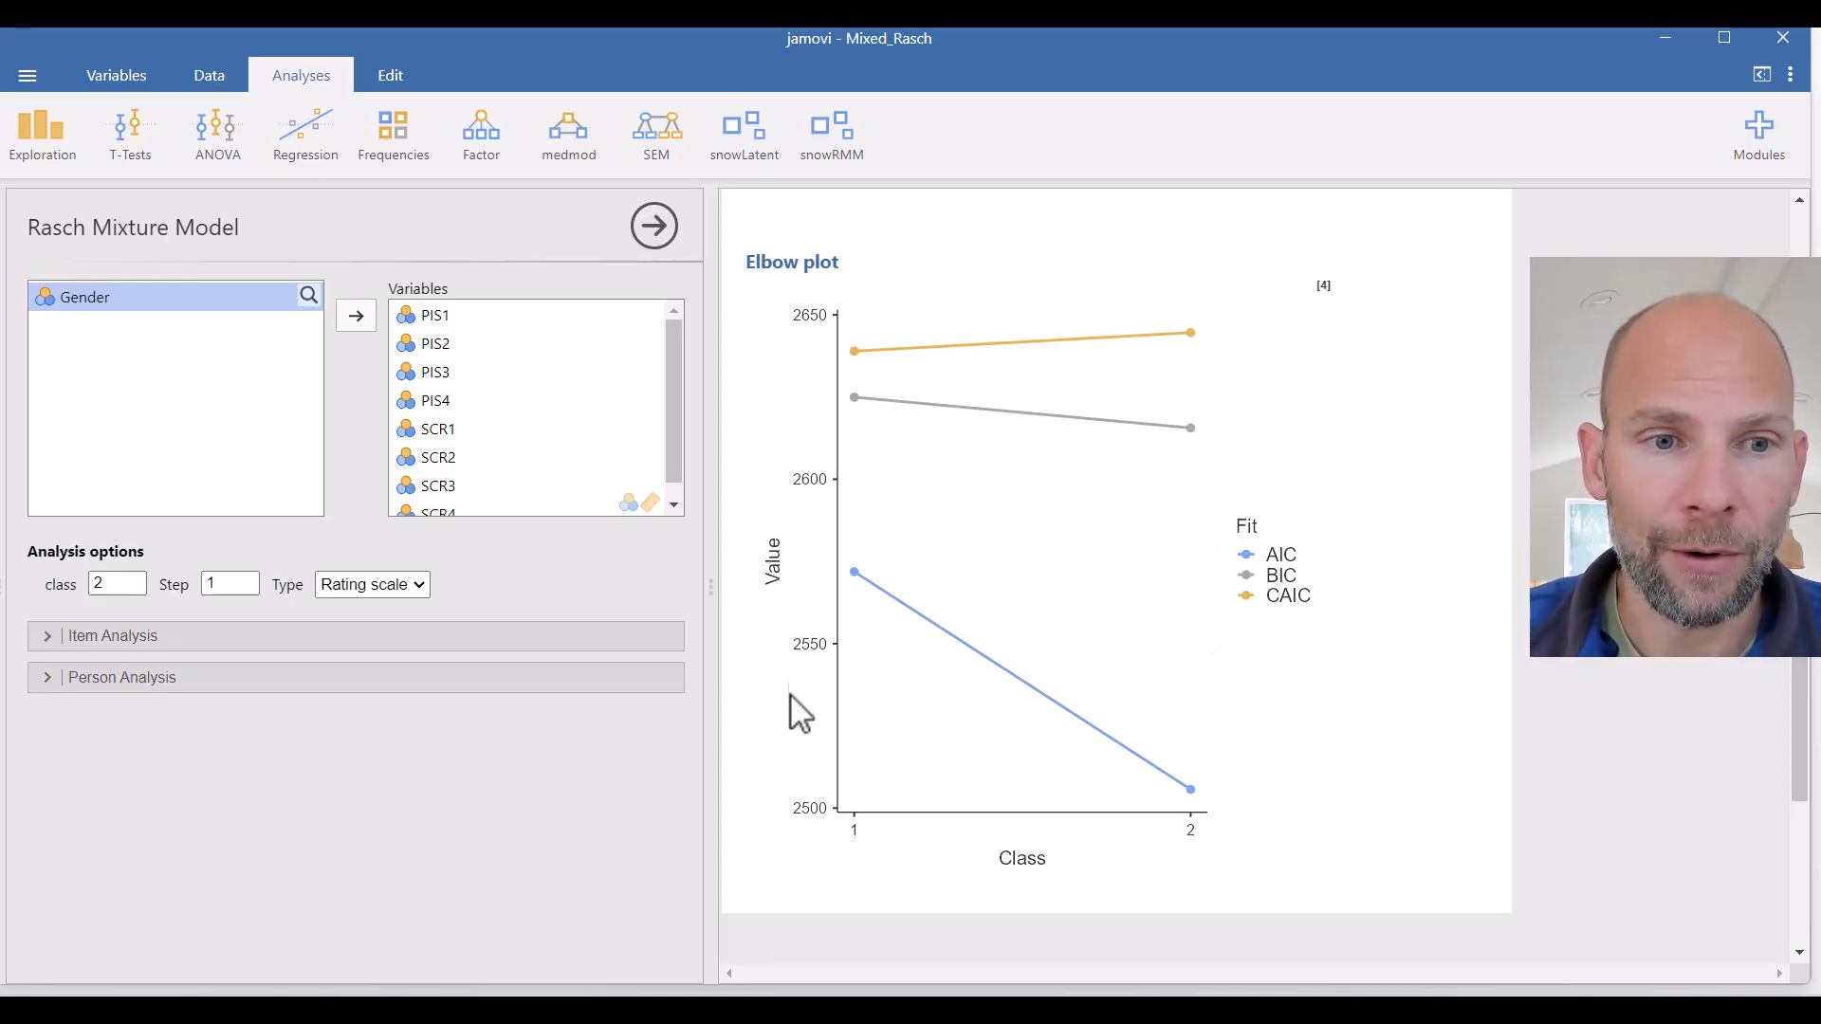
pyautogui.click(181, 652)
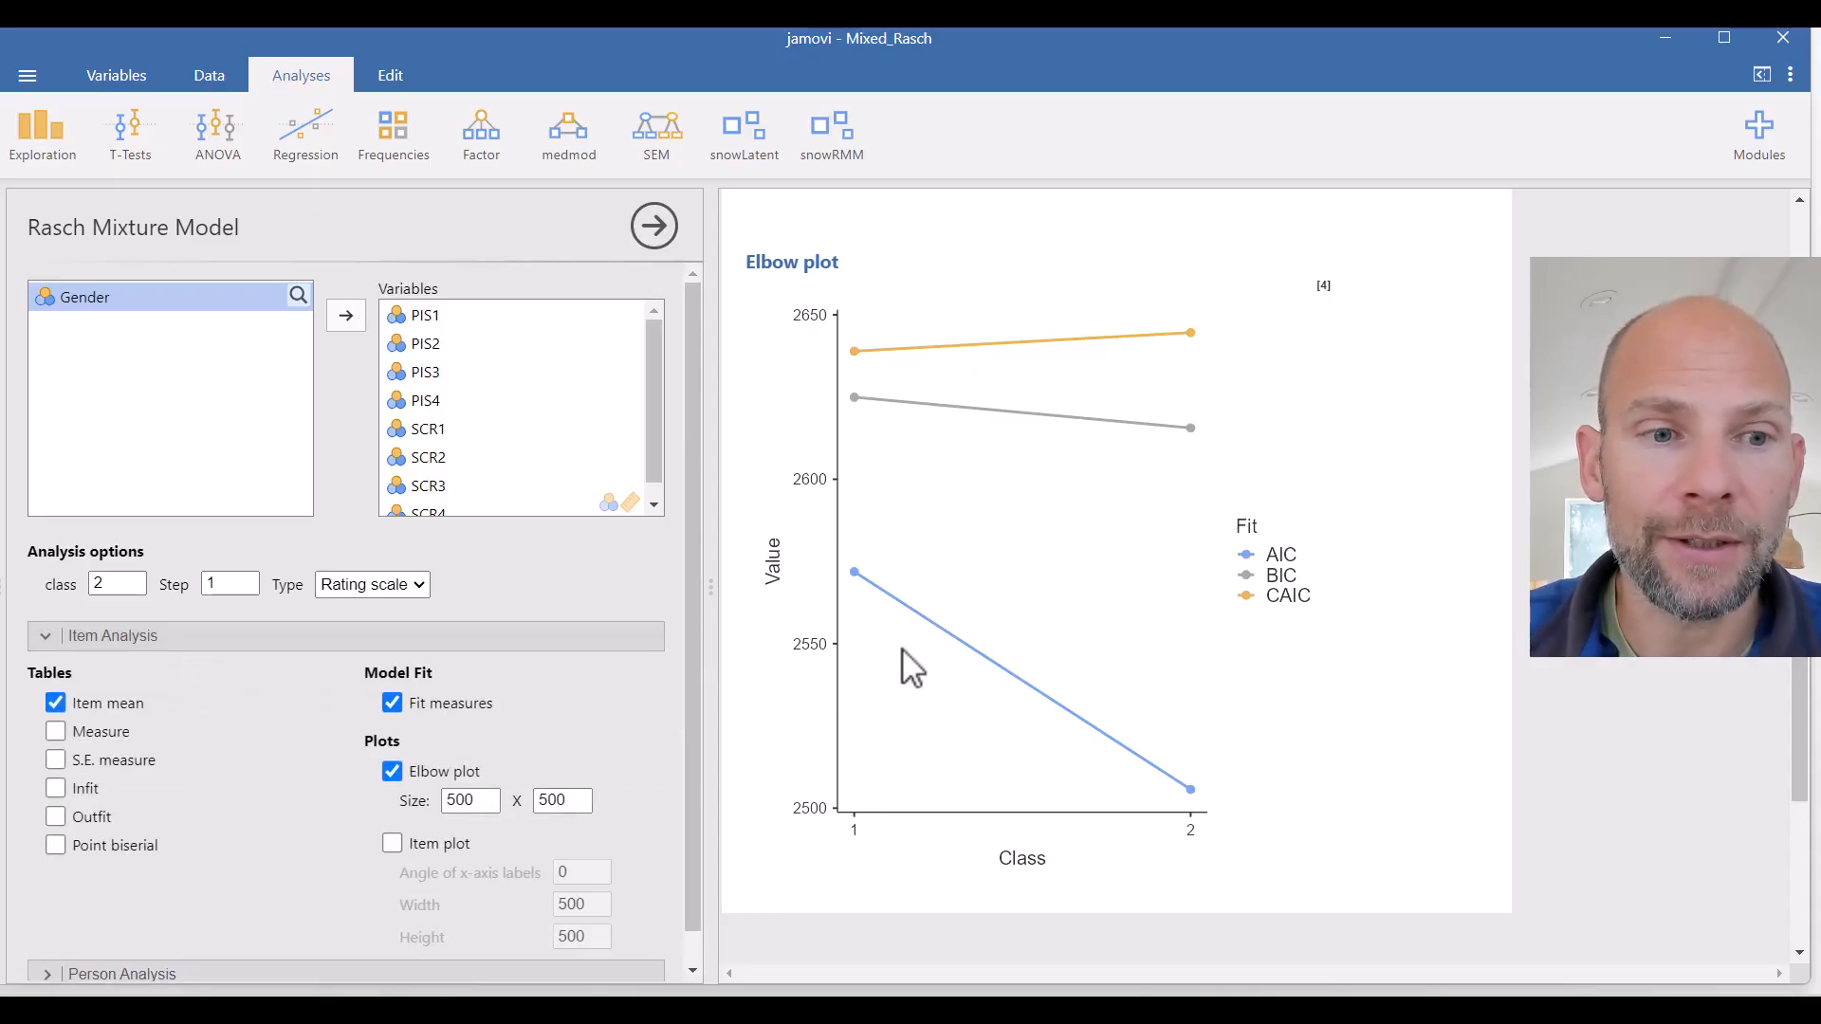
pyautogui.scroll(4, 902, 649)
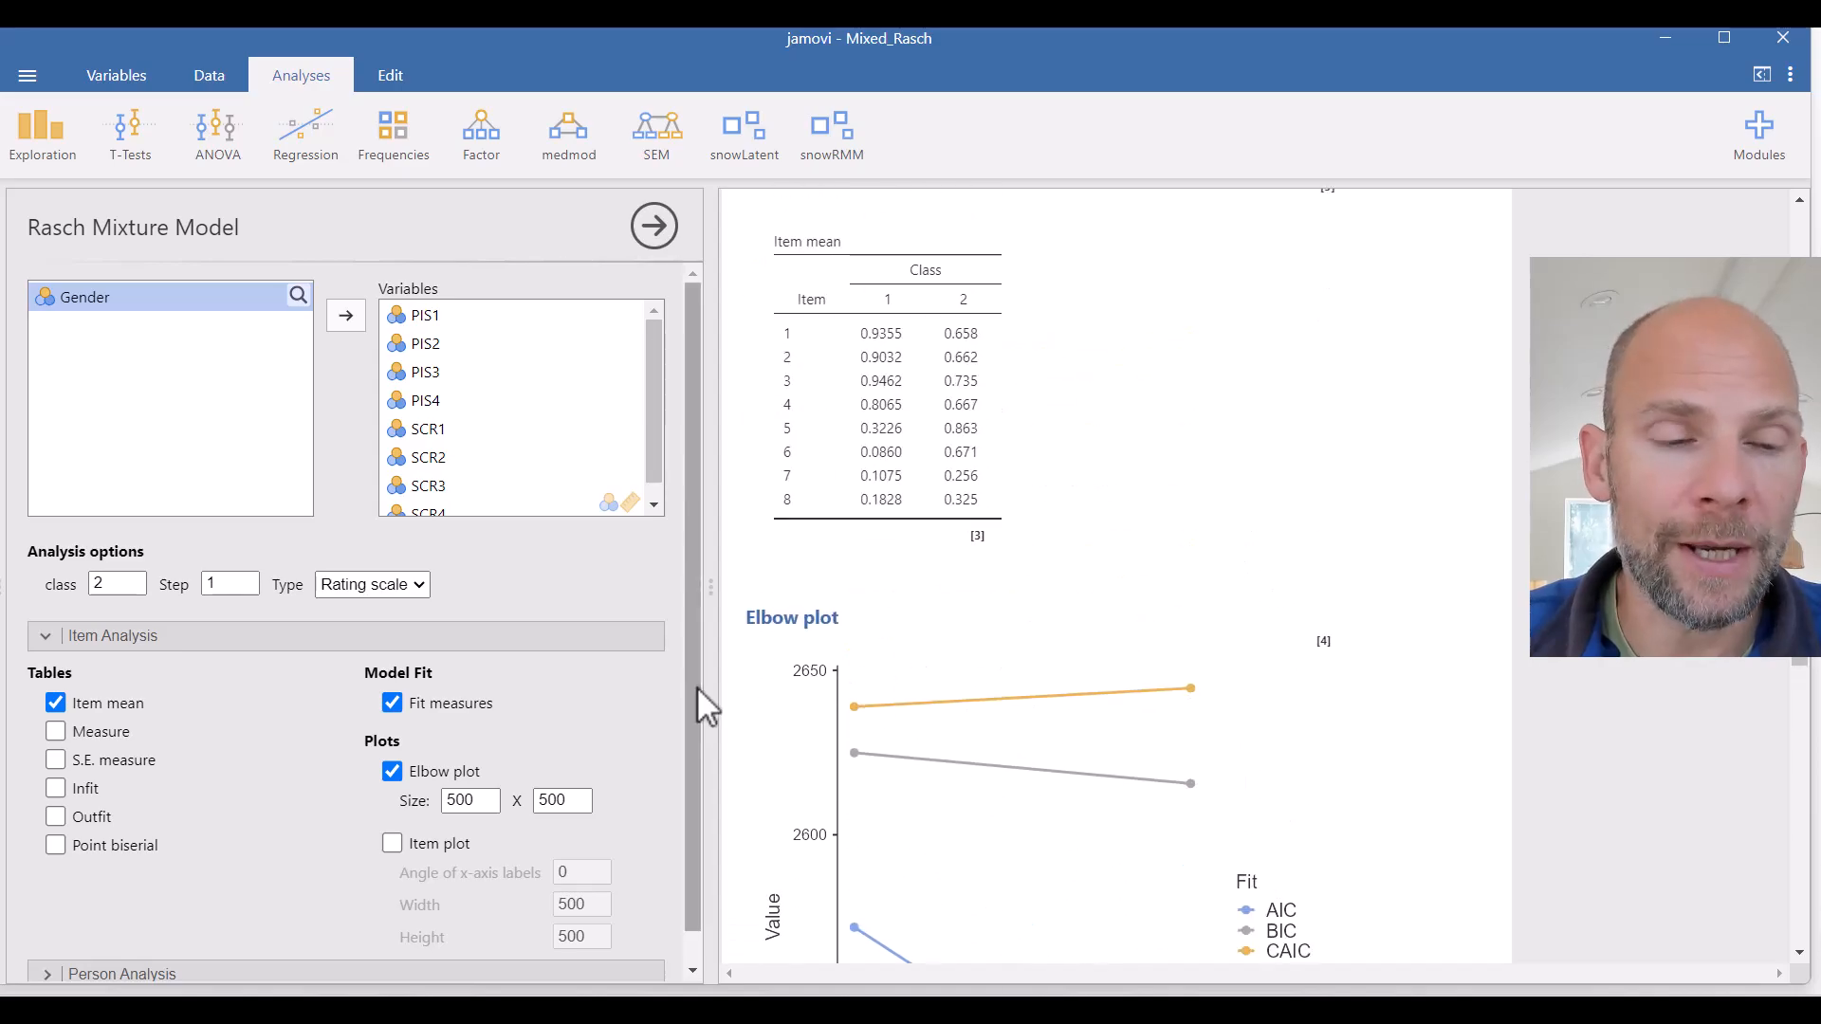
pyautogui.click(59, 733)
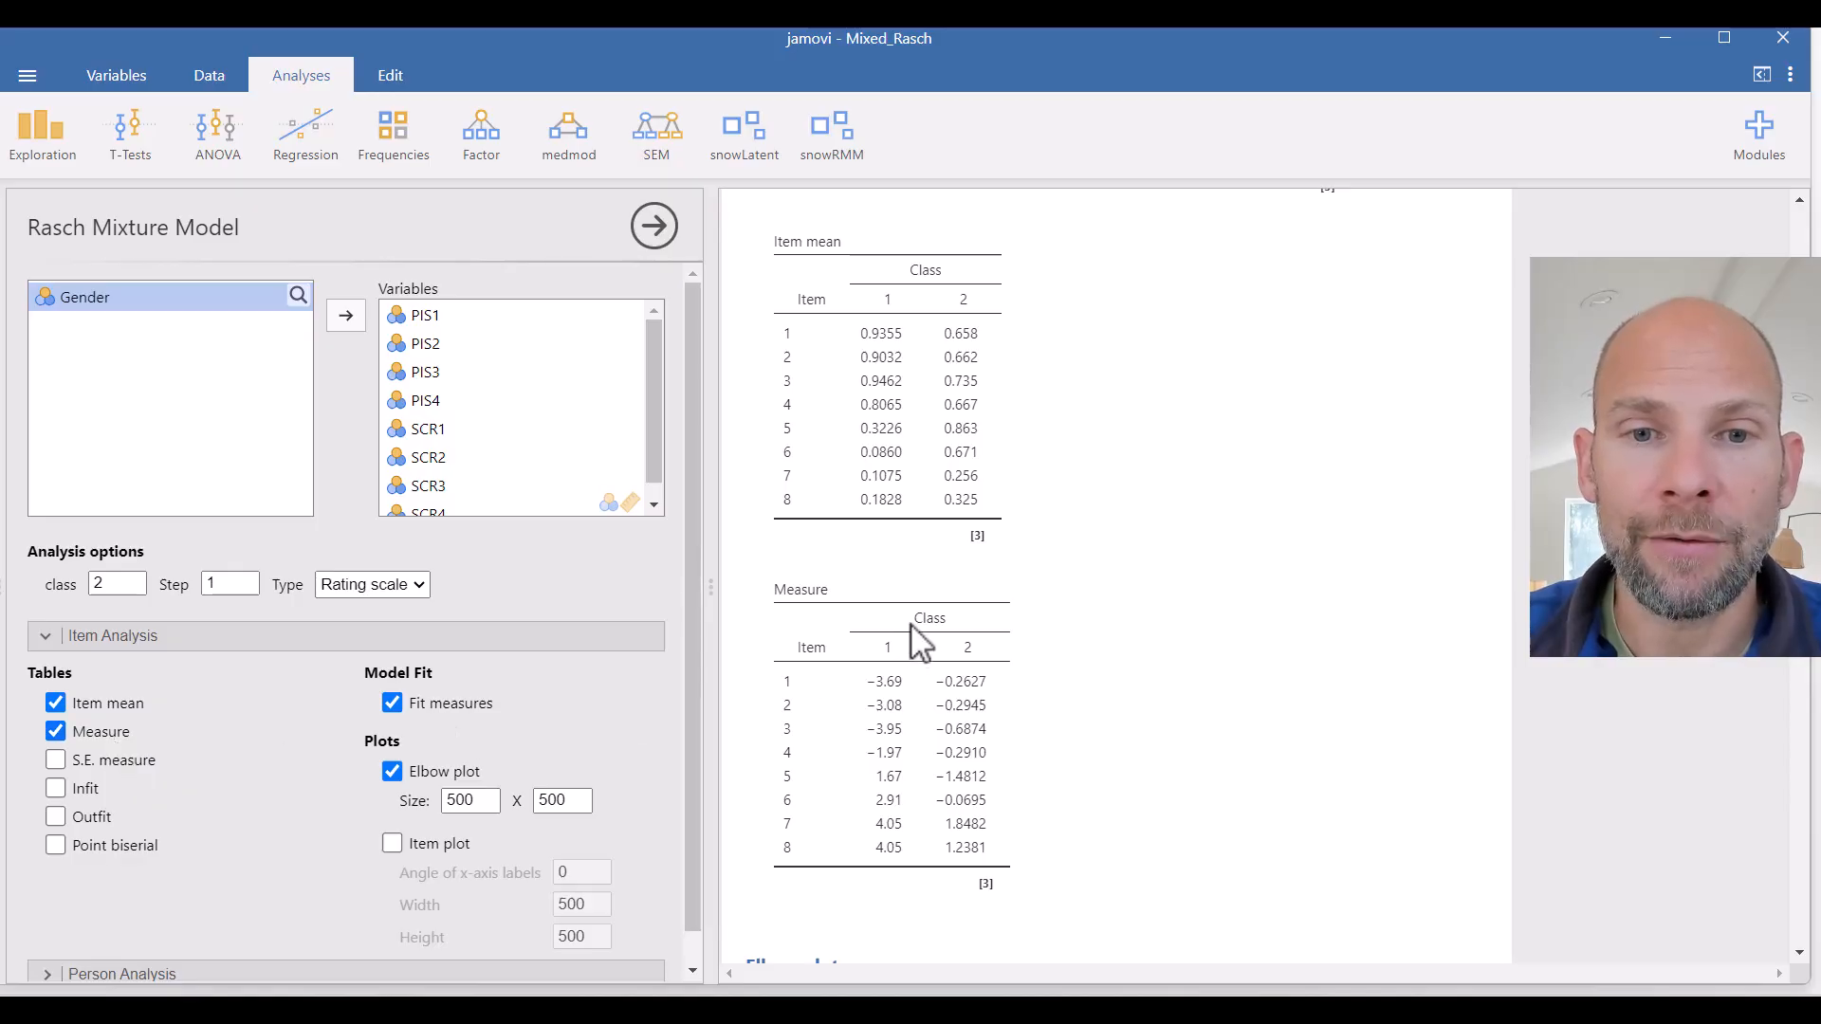
# - Enable the Item plot of item parameters by class
pyautogui.scroll(-3, 918, 630)
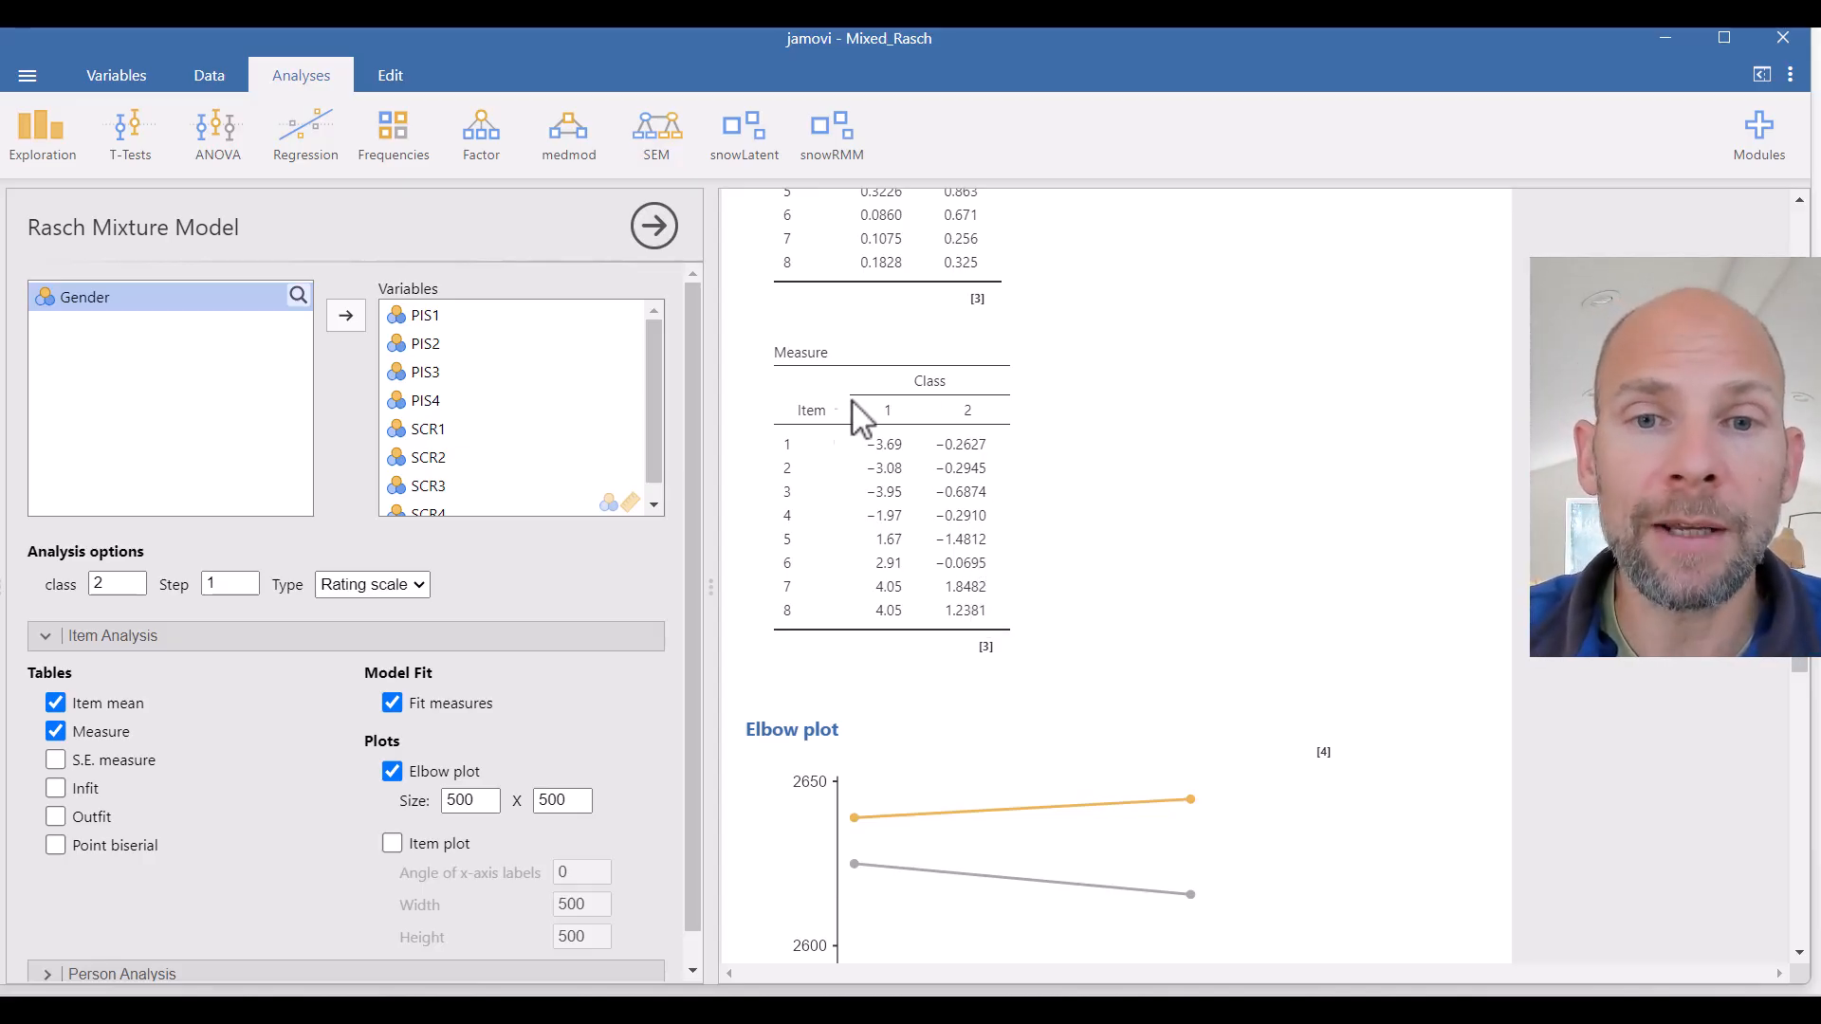
pyautogui.scroll(-2, 960, 513)
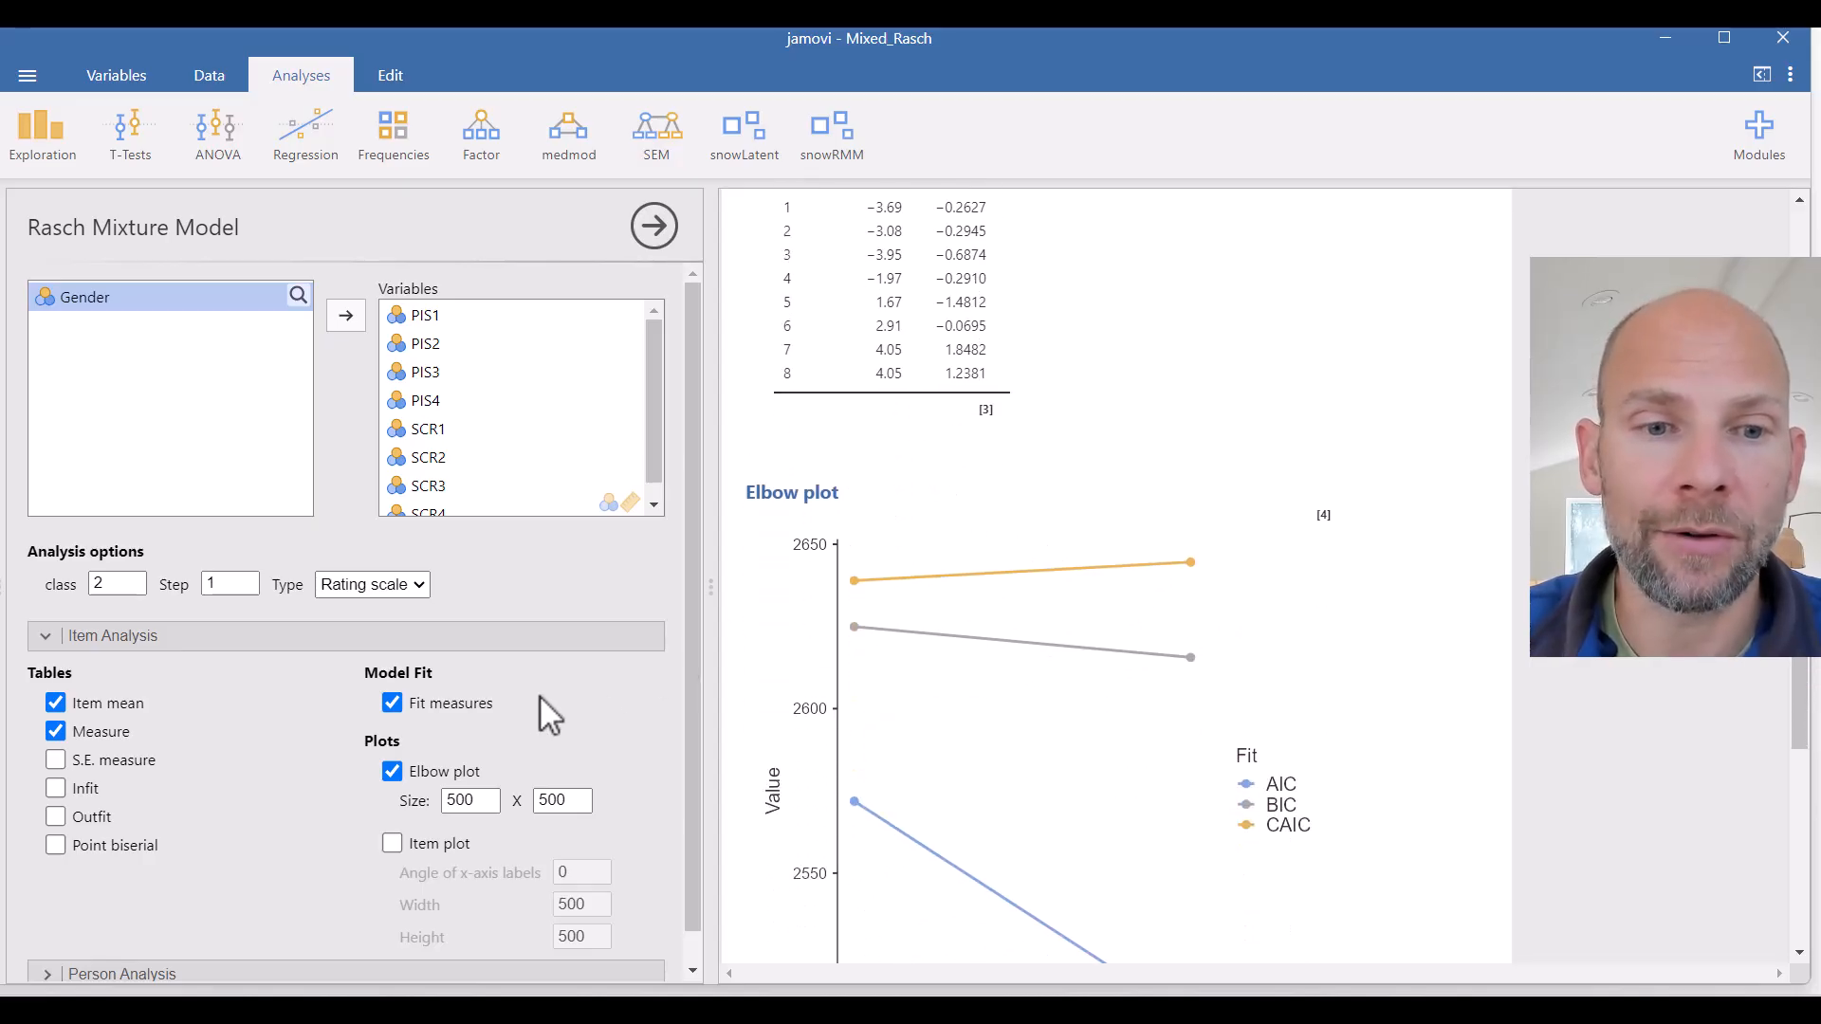
pyautogui.scroll(-1, 531, 700)
pyautogui.click(391, 810)
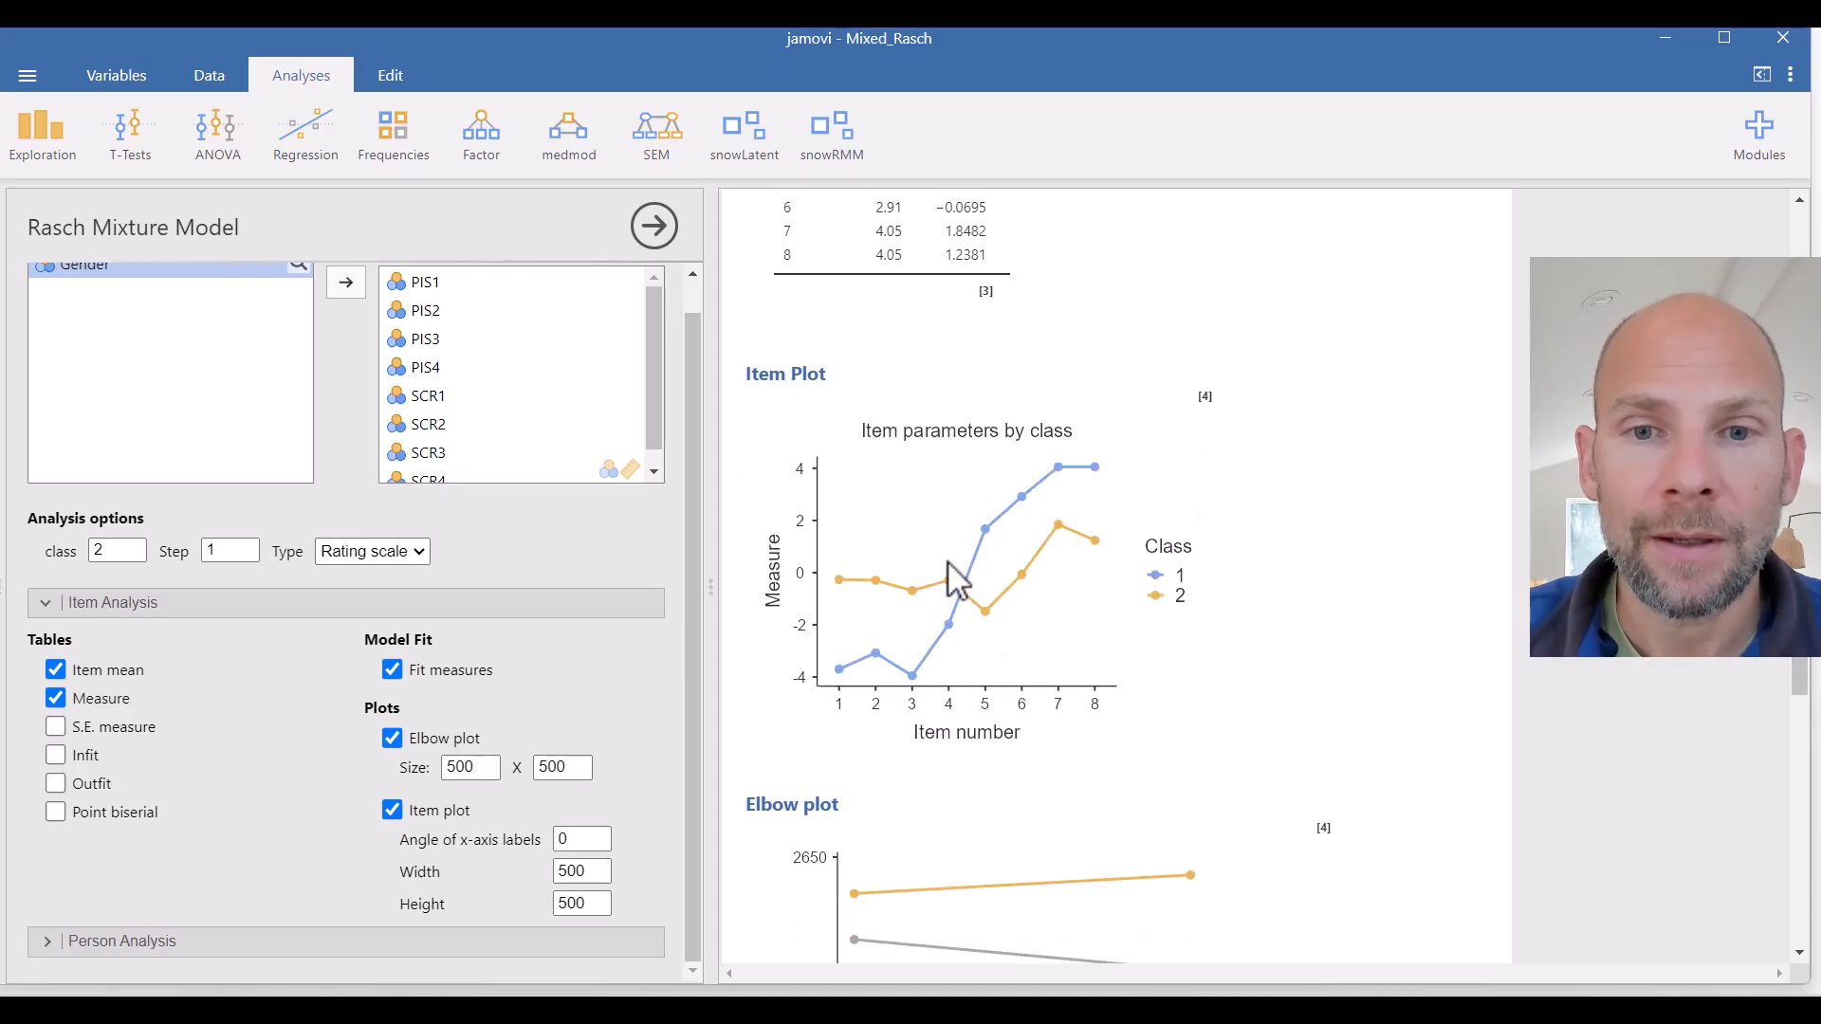
pyautogui.scroll(-2, 957, 569)
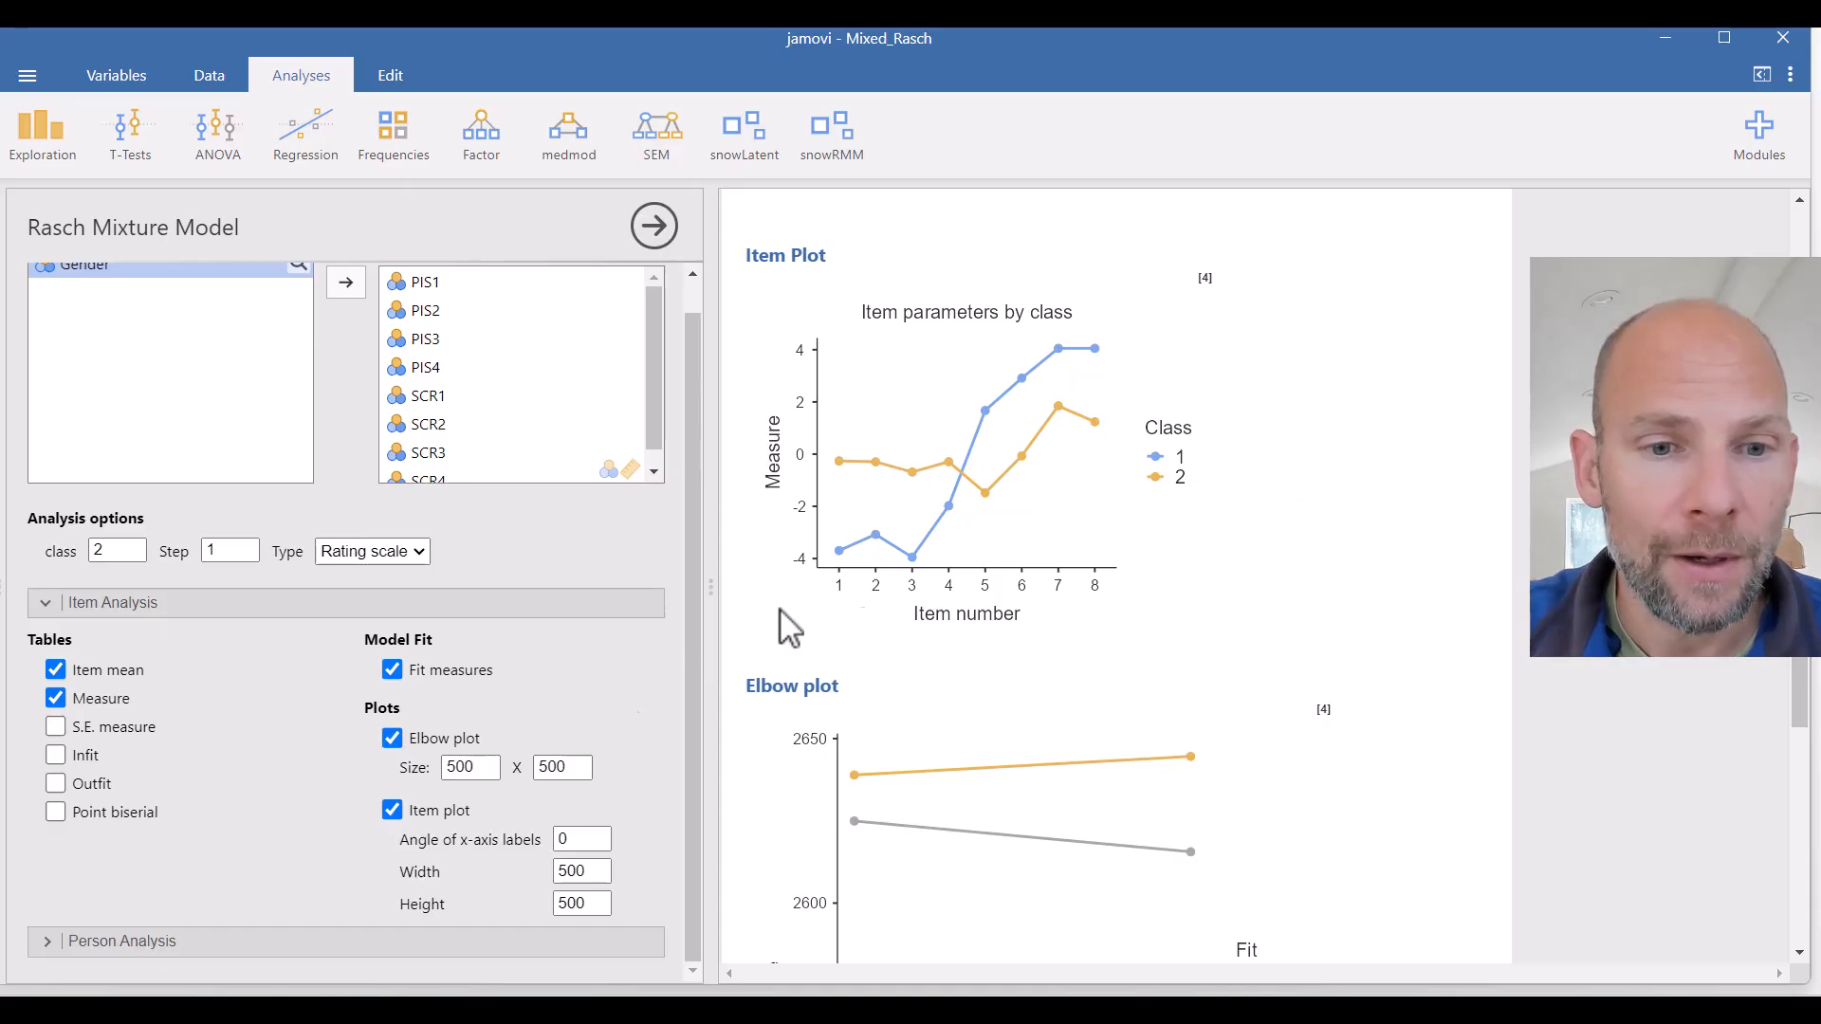
# - Expand the Person Analysis options of the analysis
pyautogui.click(93, 941)
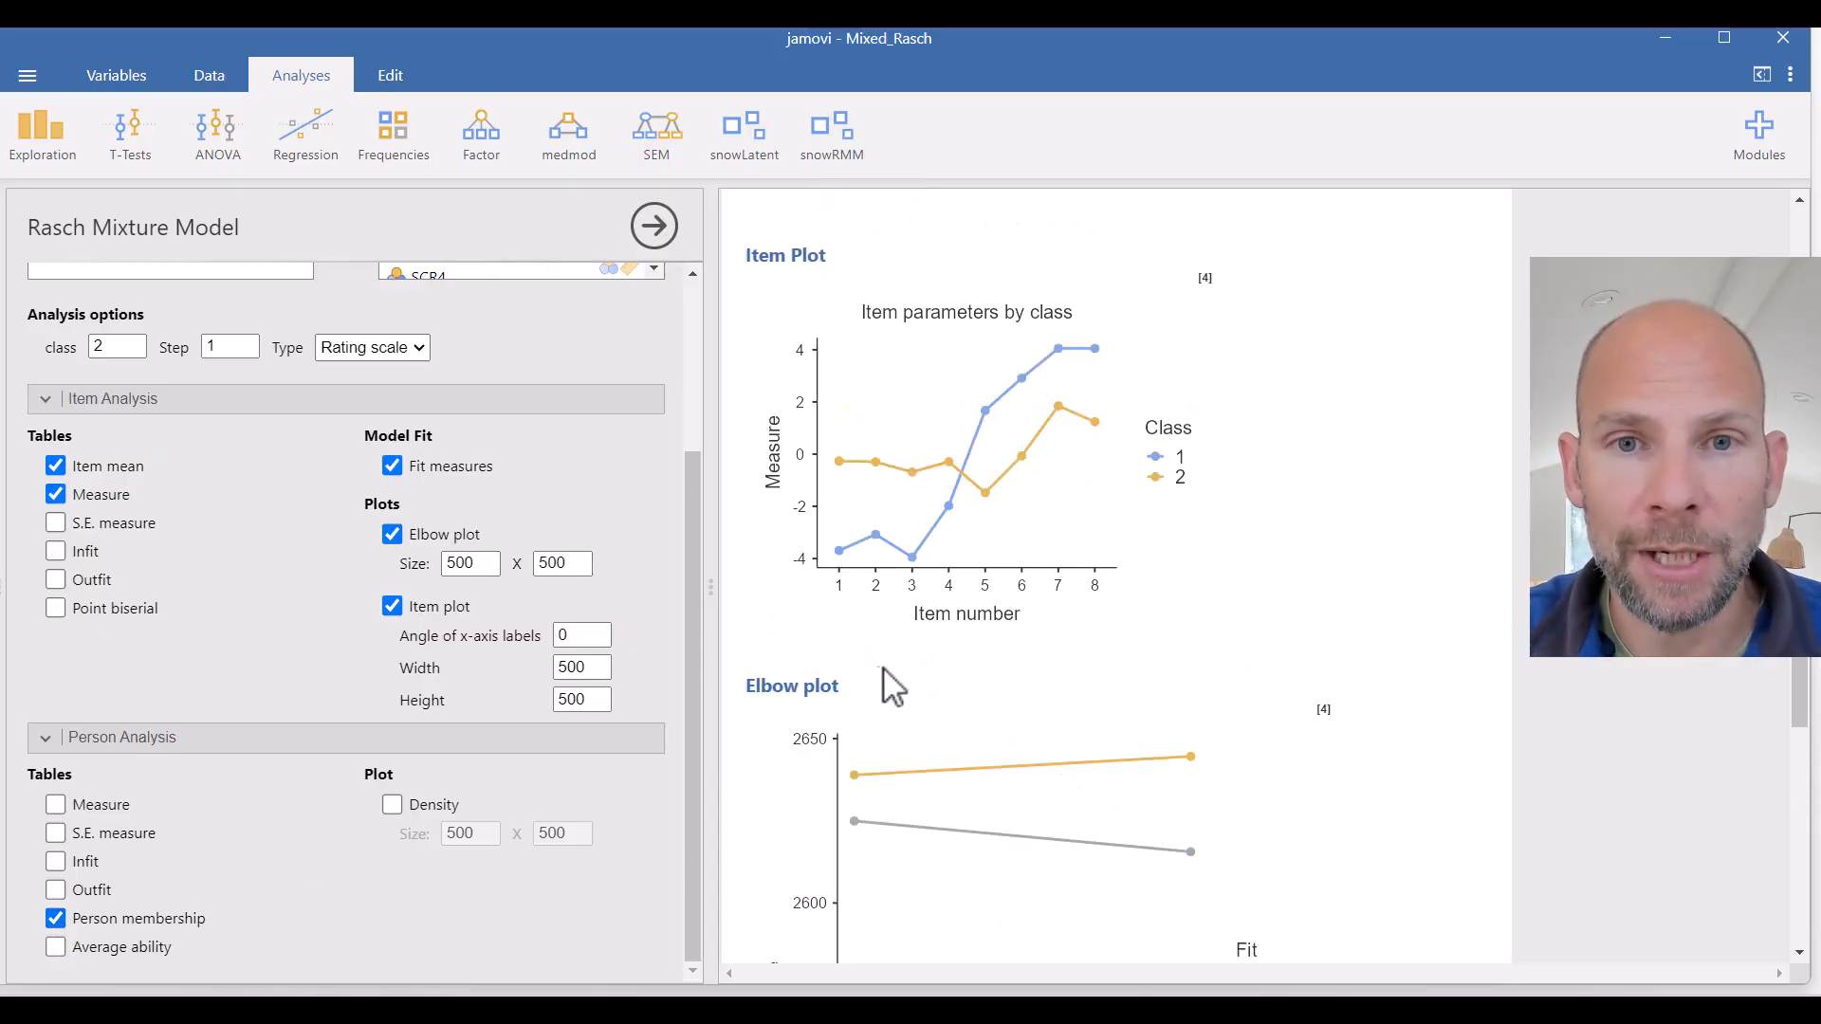
pyautogui.scroll(-2, 869, 654)
pyautogui.scroll(10, 869, 654)
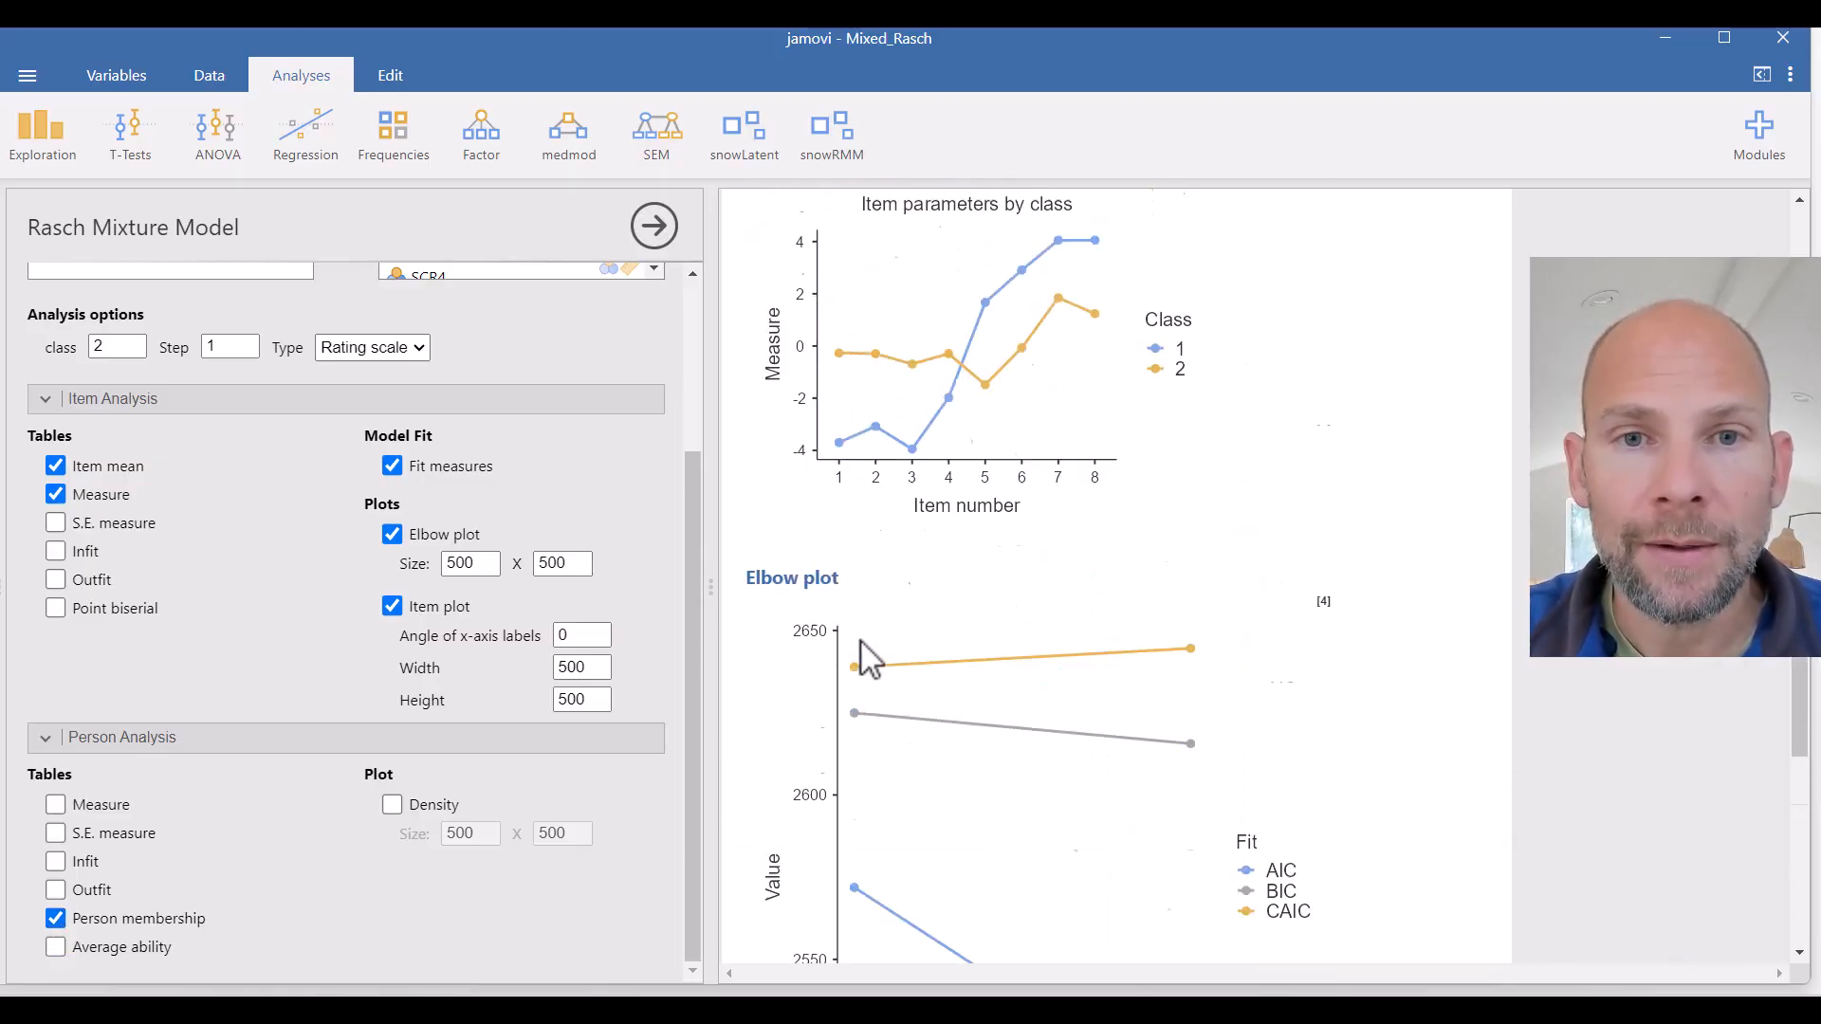
# - Close the analysis options and scroll the spreadsheet to the new Membership column
pyautogui.scroll(5, 868, 655)
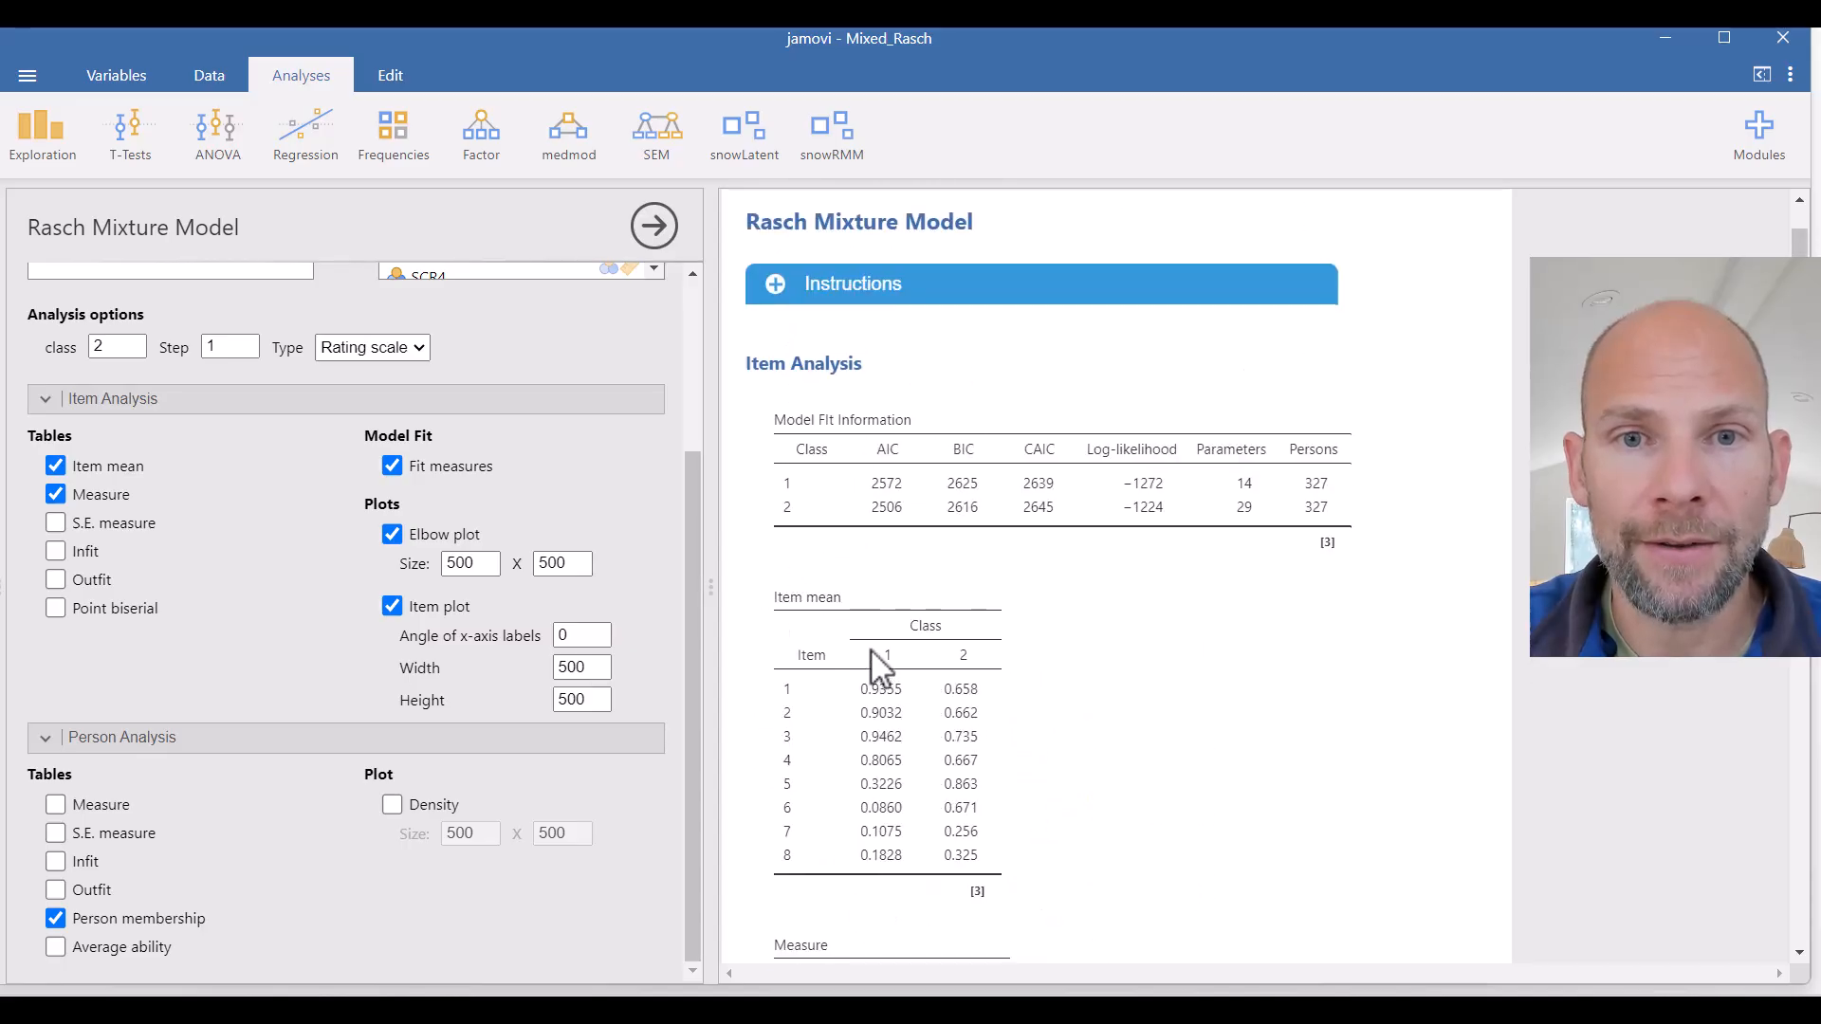
pyautogui.scroll(2, 859, 640)
pyautogui.click(654, 228)
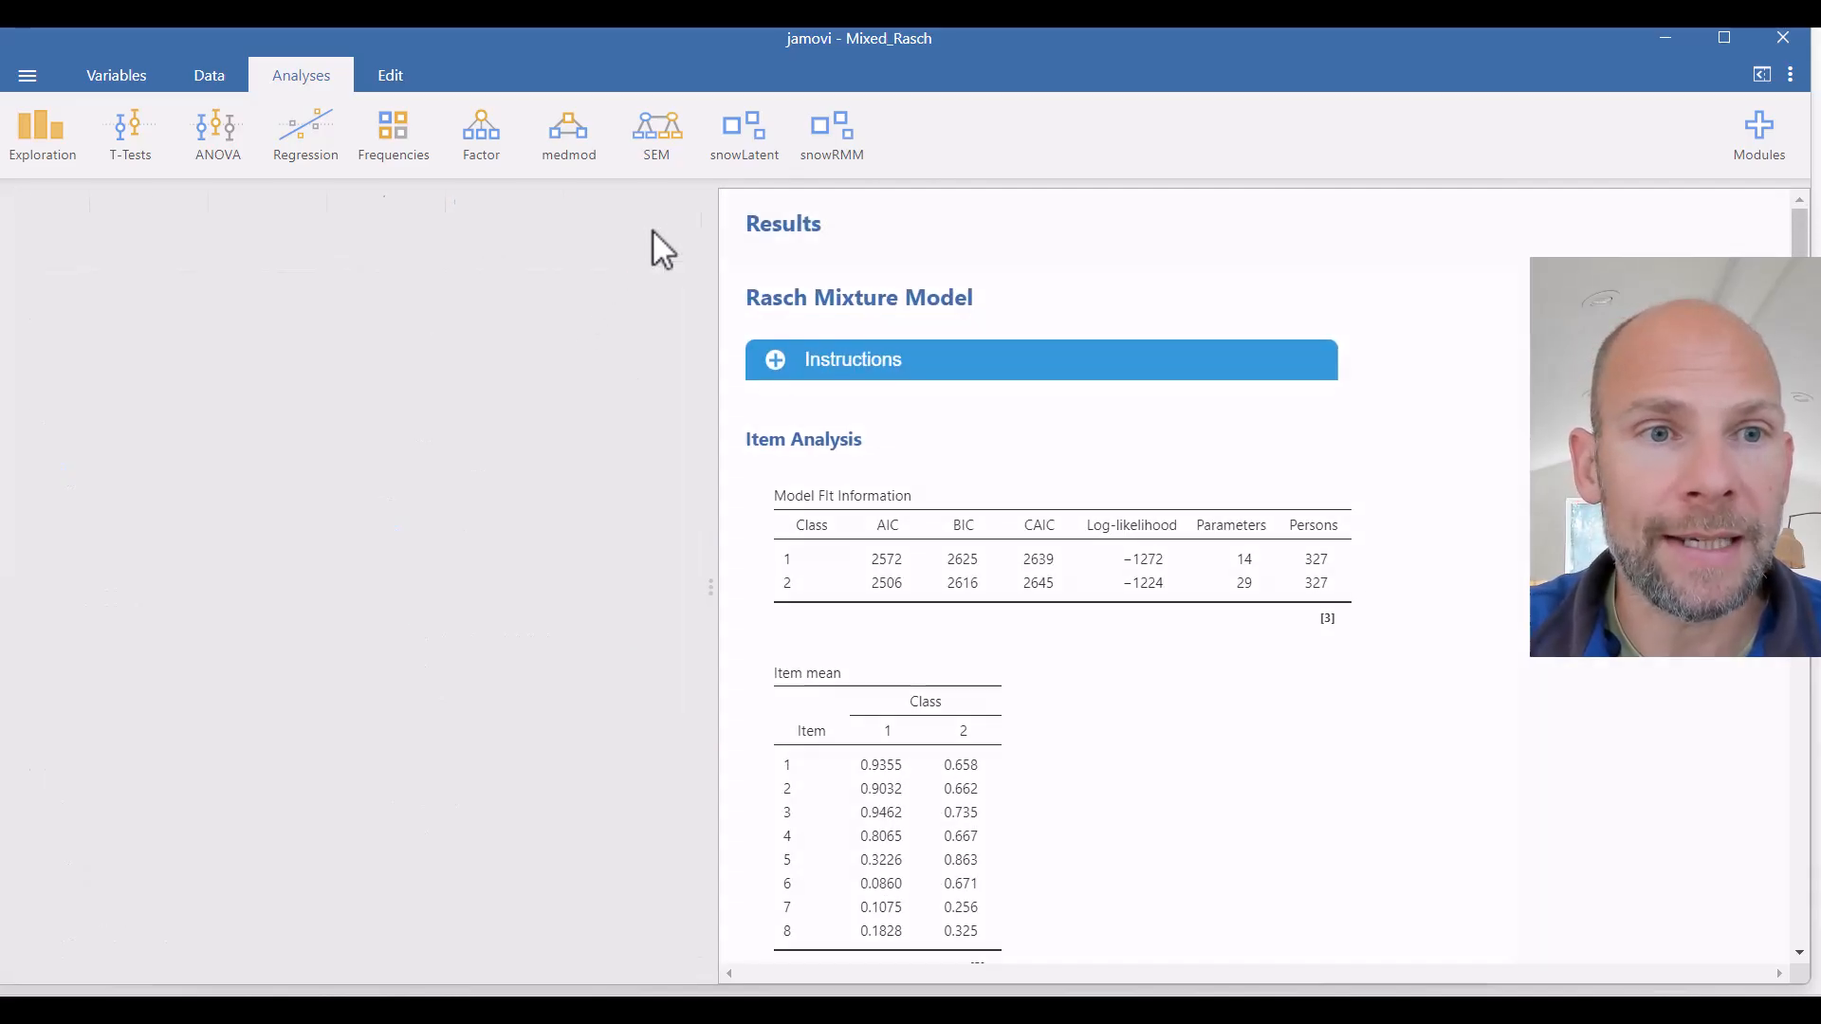
pyautogui.moveTo(268, 947); pyautogui.dragTo(462, 926)
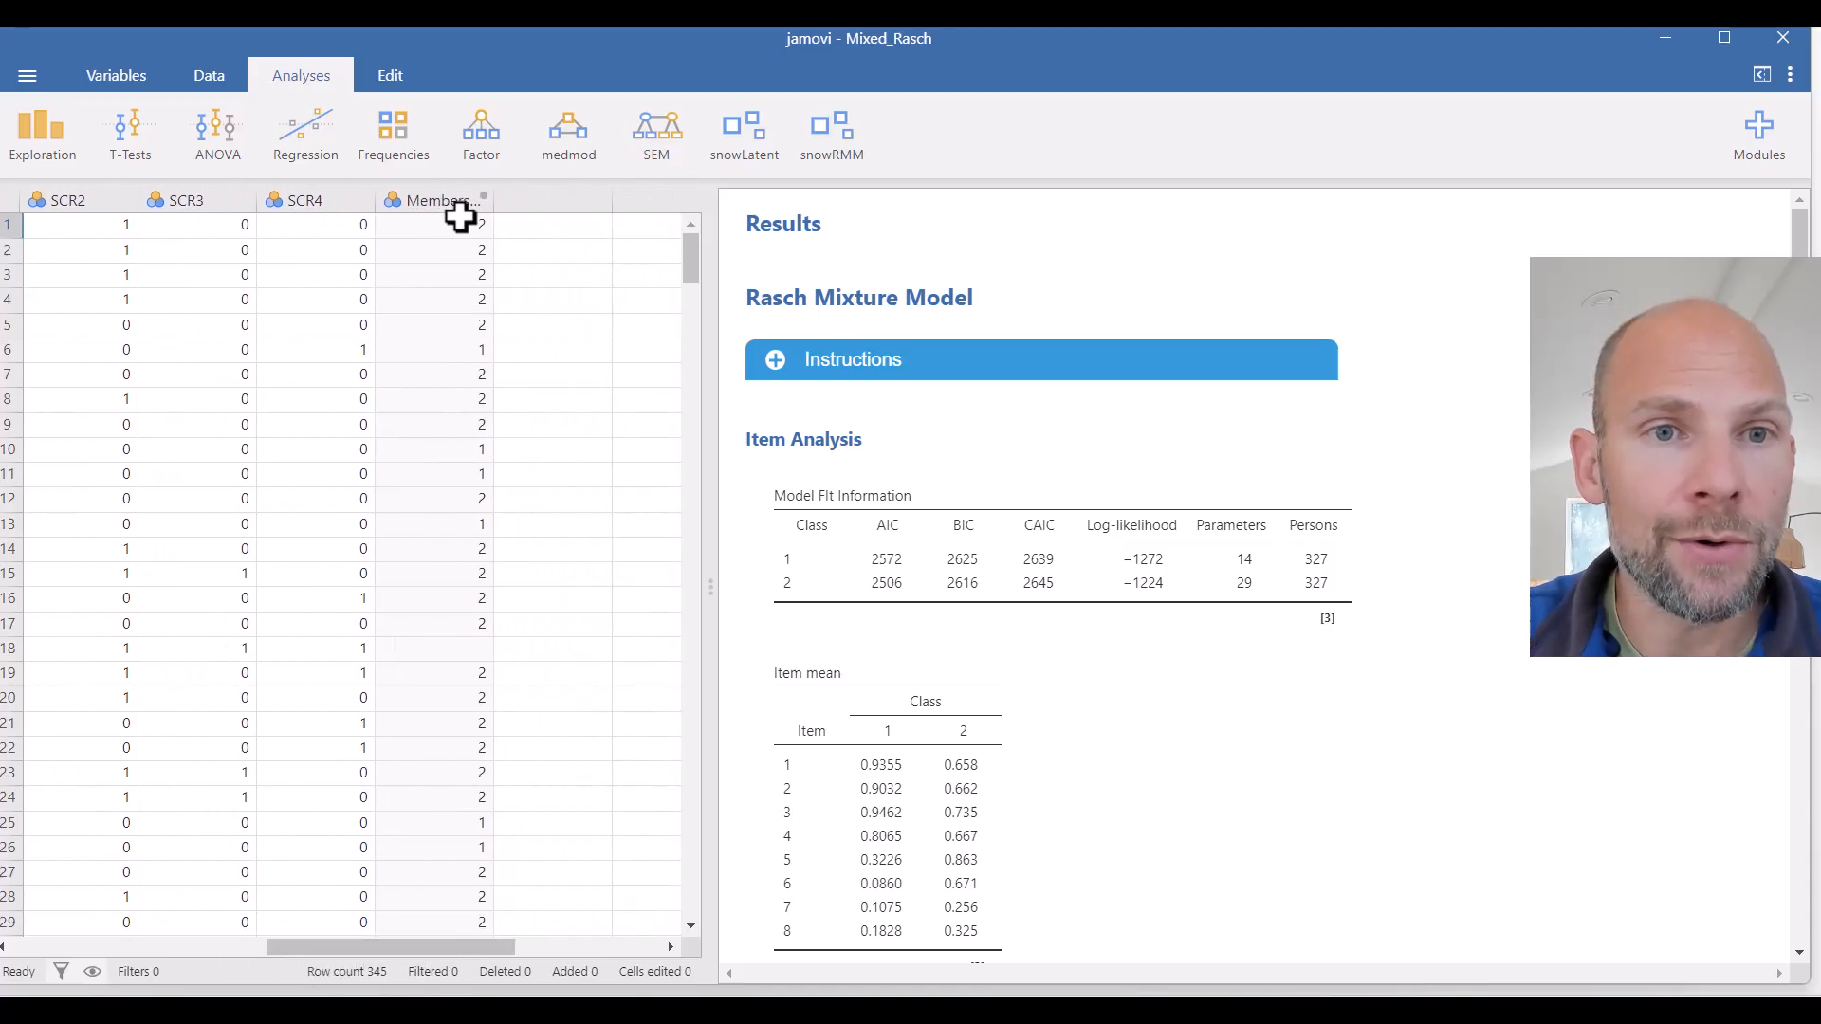